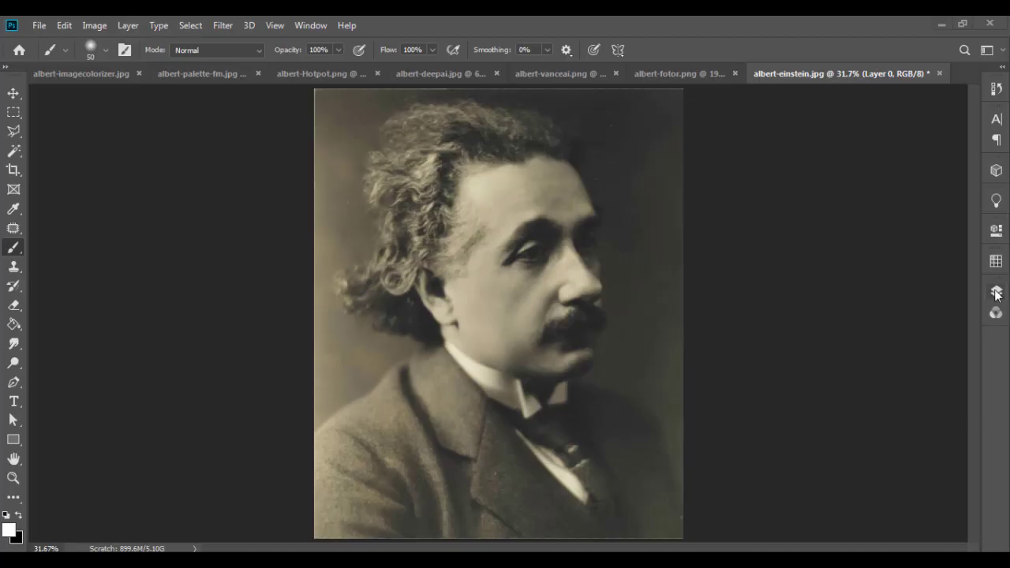
- Duplicate Layer 0 of the portrait and hide the original layer
click(996, 292)
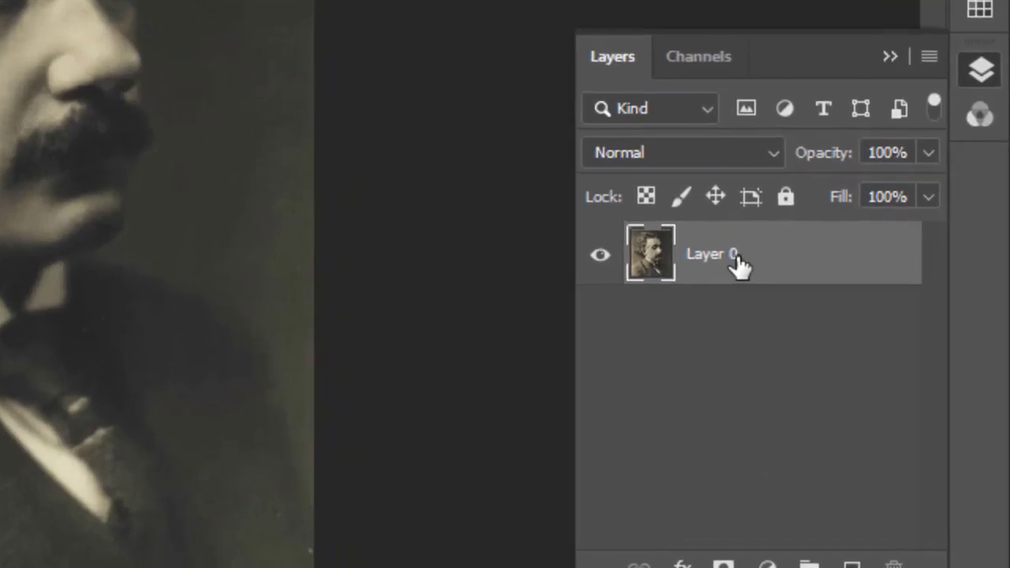
key(ctrl+j)
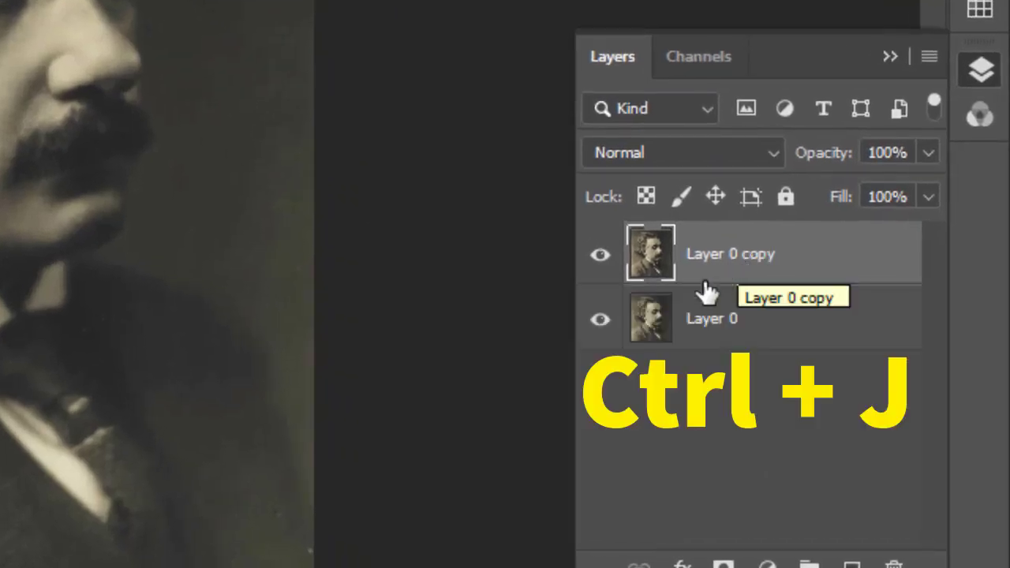
click(600, 321)
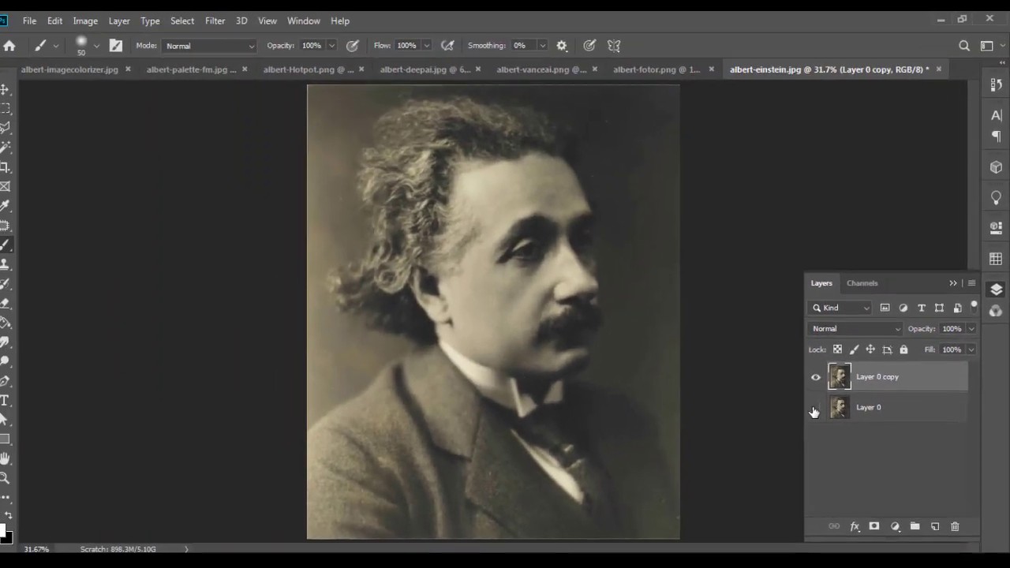
- Paste the colour reference portrait, flip it horizontally and move it beside the face over the jacket's shoulder
click(68, 26)
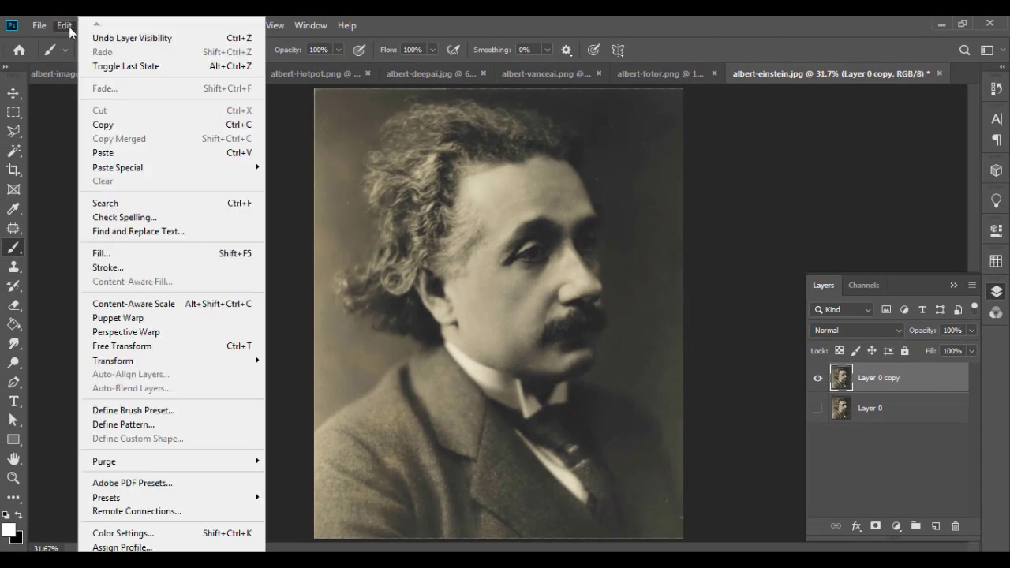
click(130, 155)
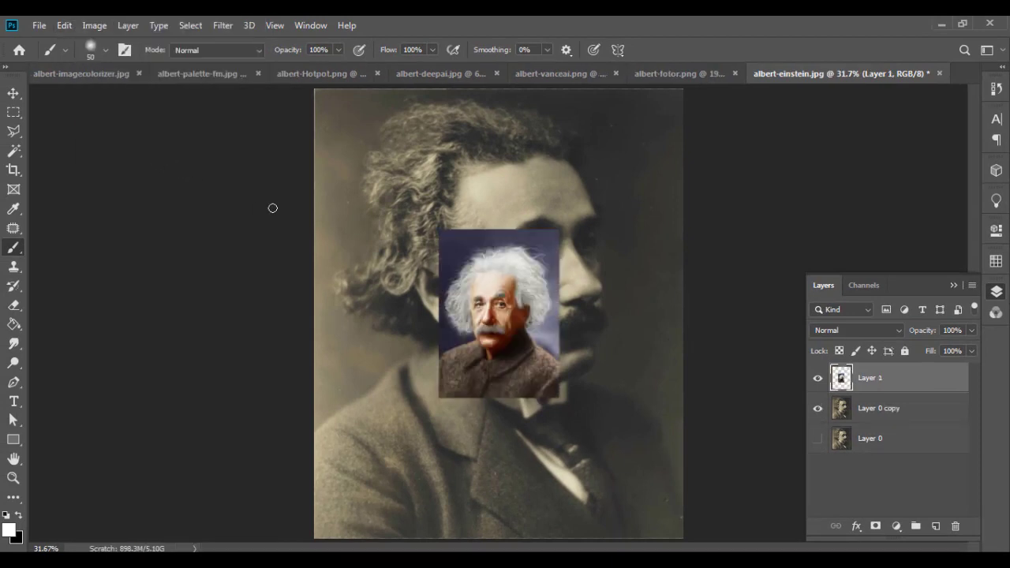
click(13, 93)
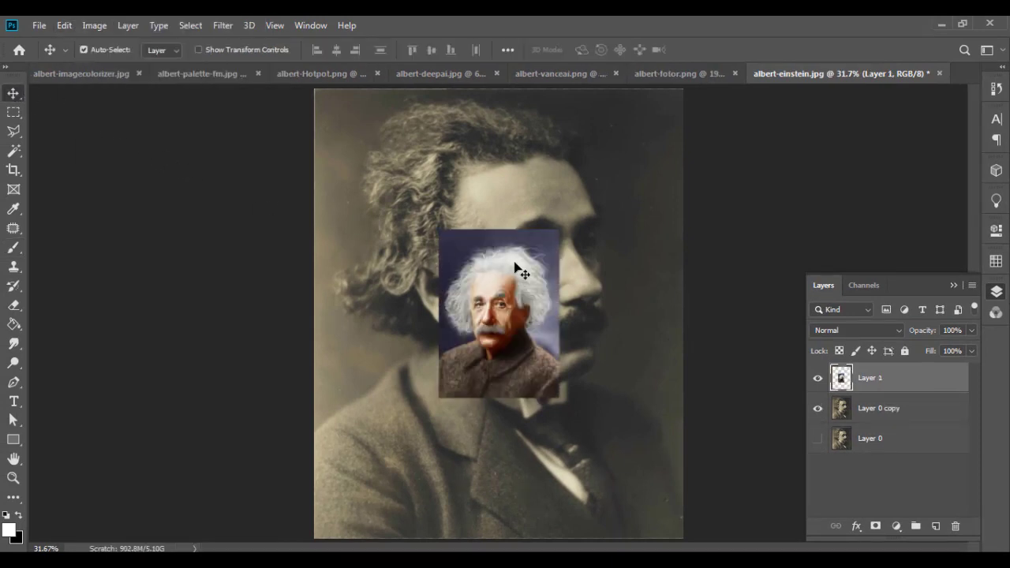
click(69, 26)
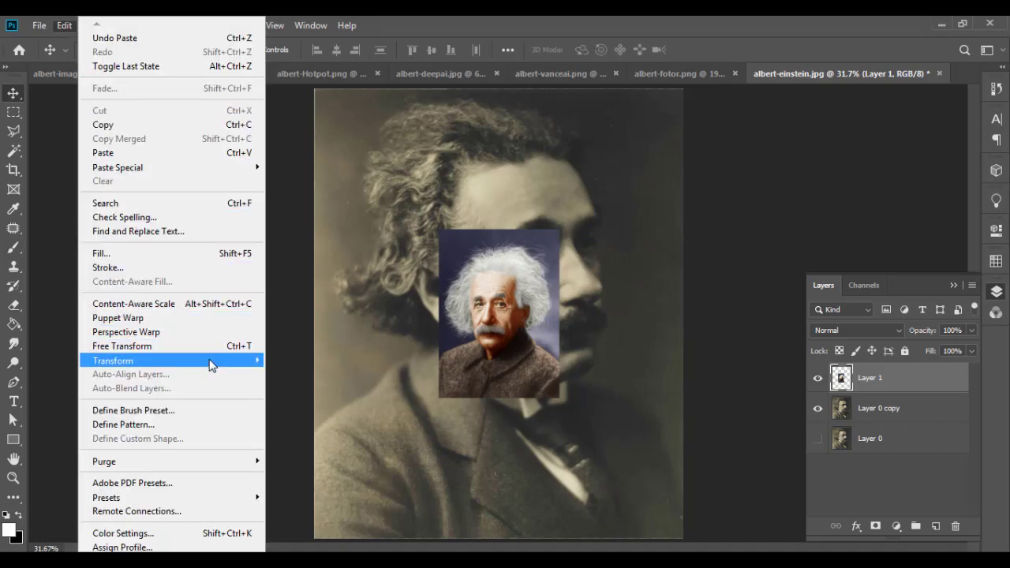
mouse_move(228, 365)
click(327, 525)
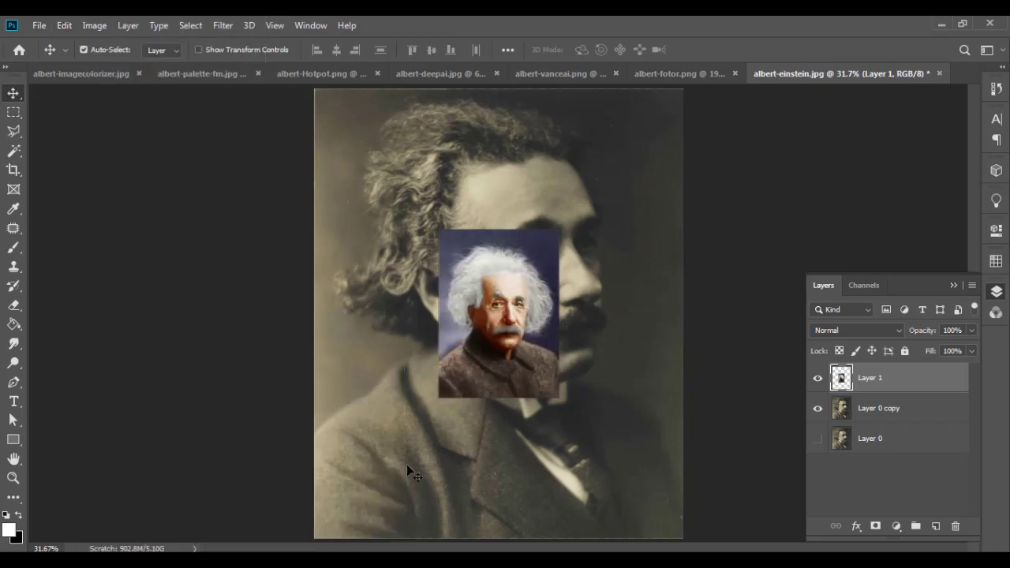
drag(488, 343, 384, 410)
- Add a Solid Color fill layer above Layer 0 copy, using skin tone #b78059 sampled from the reference portrait's cheek
click(876, 408)
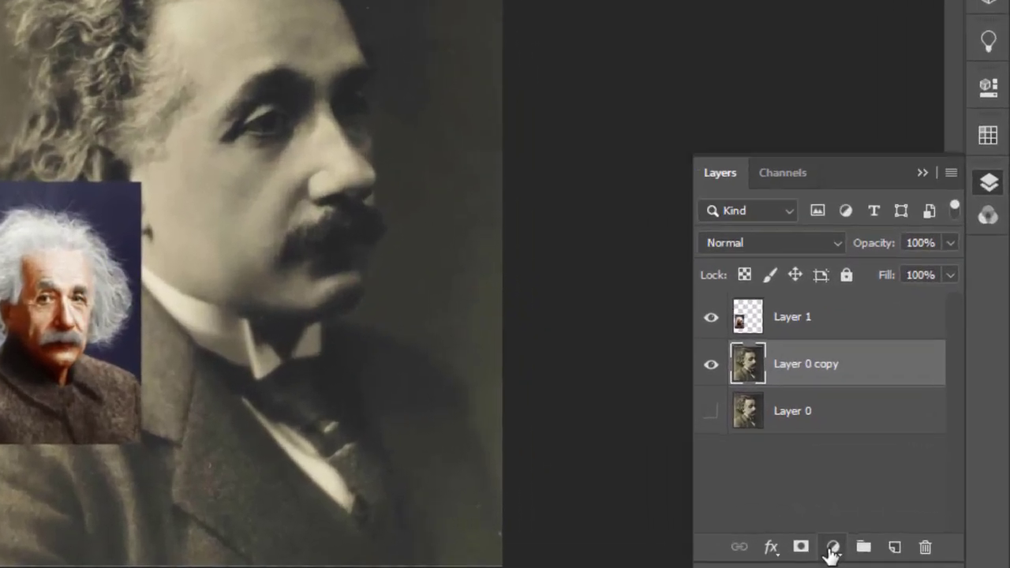
click(833, 547)
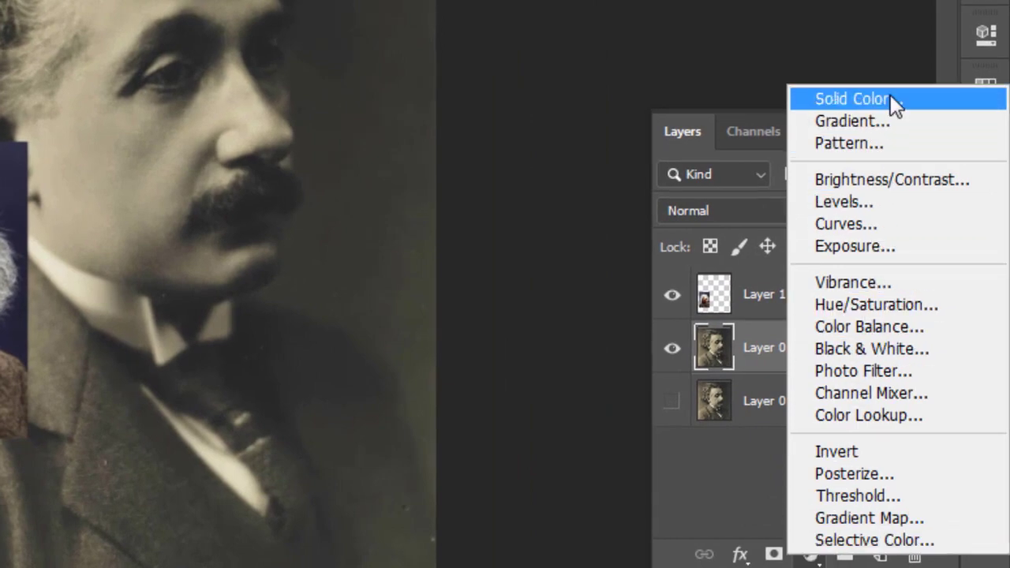
click(890, 94)
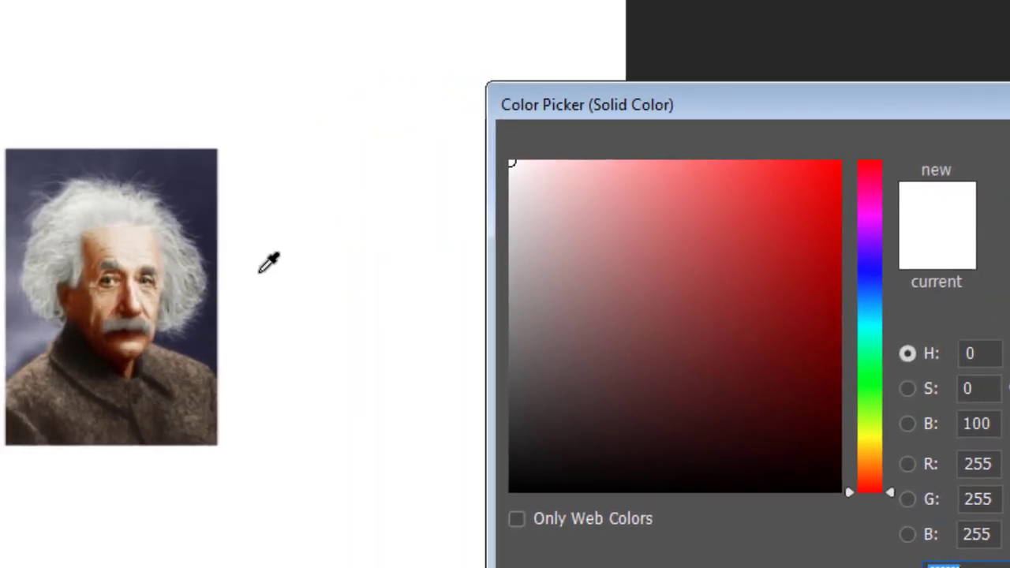
click(102, 294)
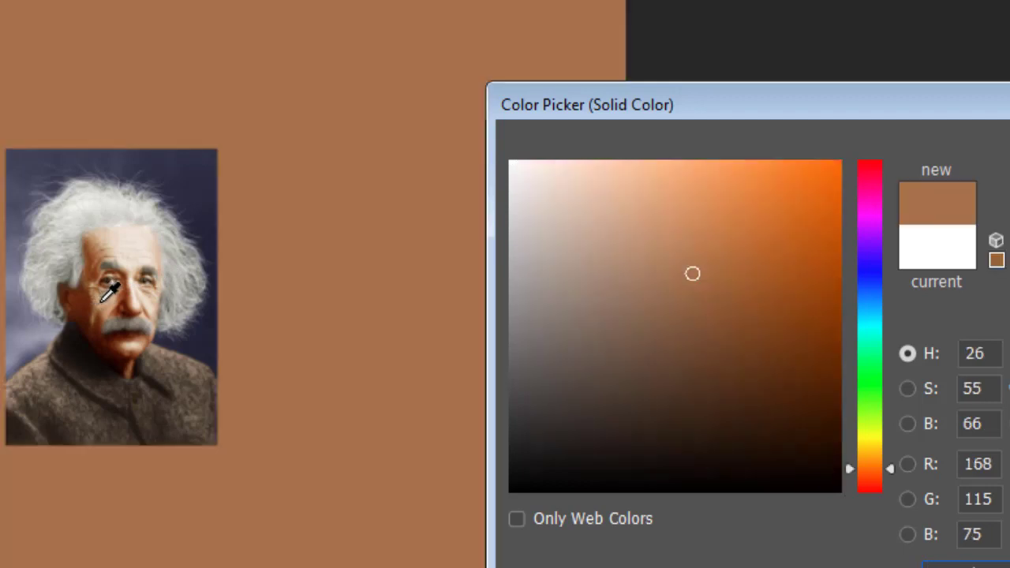
click(102, 299)
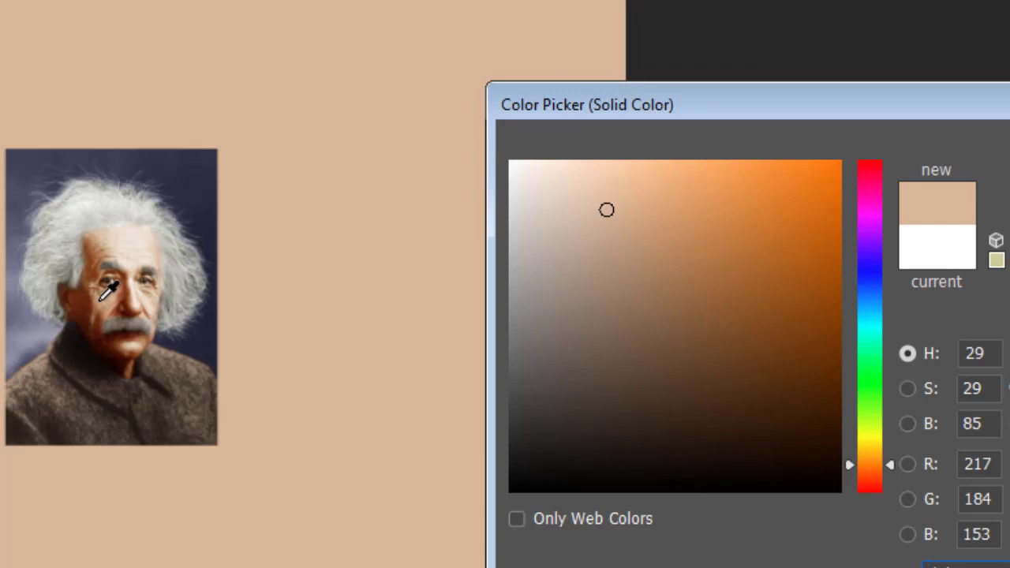
click(98, 297)
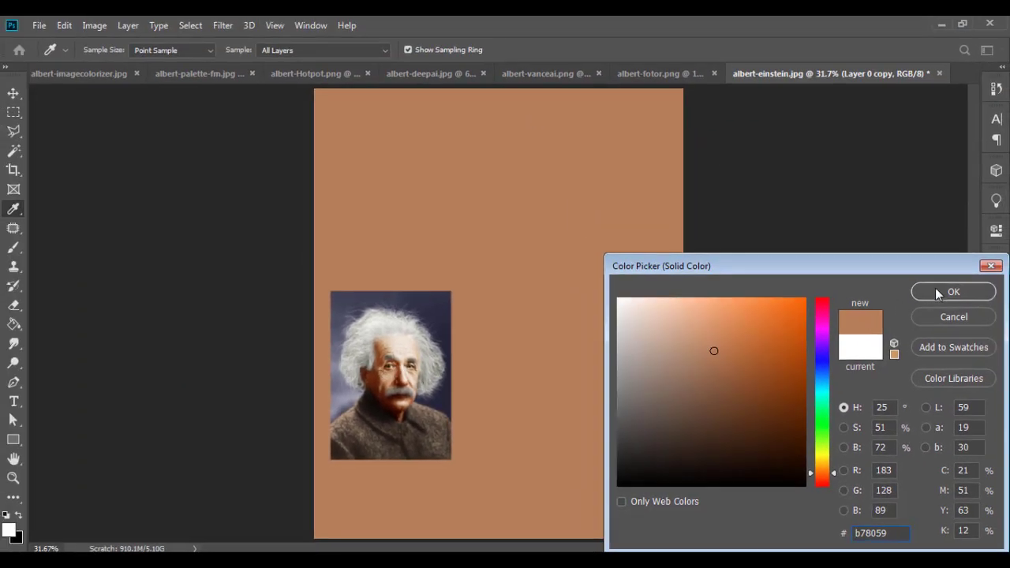
click(935, 292)
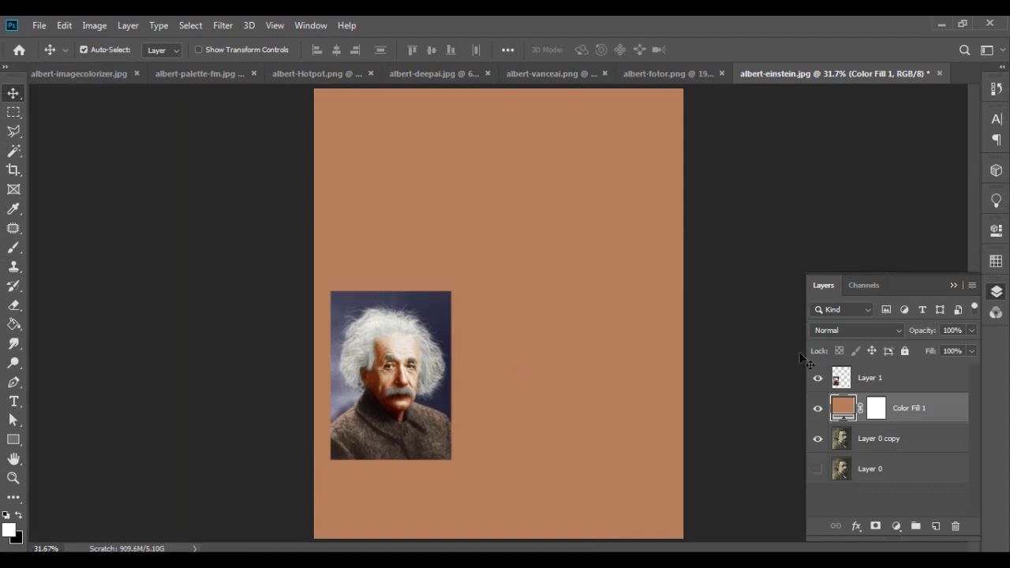
- Invert the skin fill layer's mask and paint white over the forehead and bridge of the nose
click(882, 414)
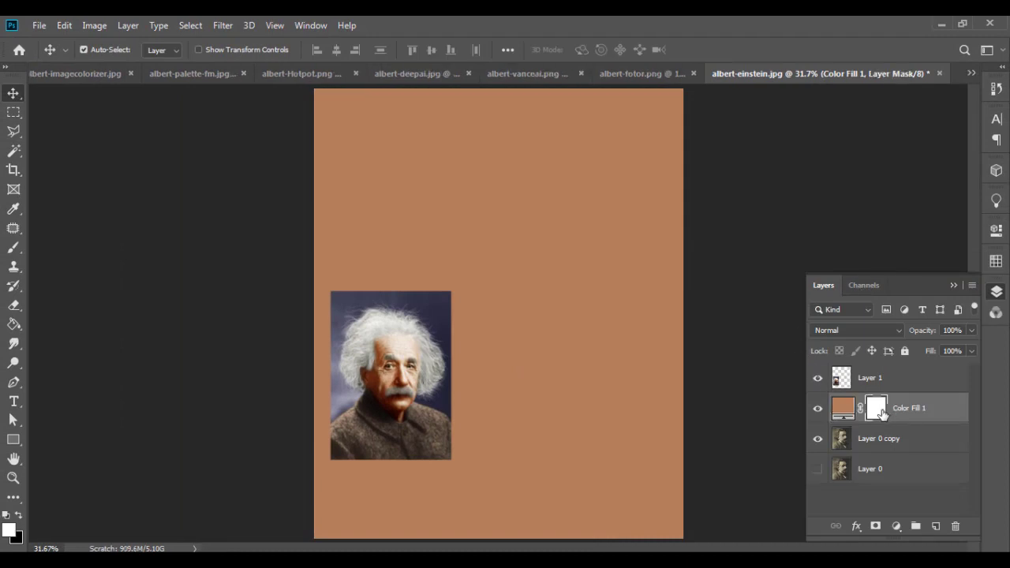
key(ctrl+i)
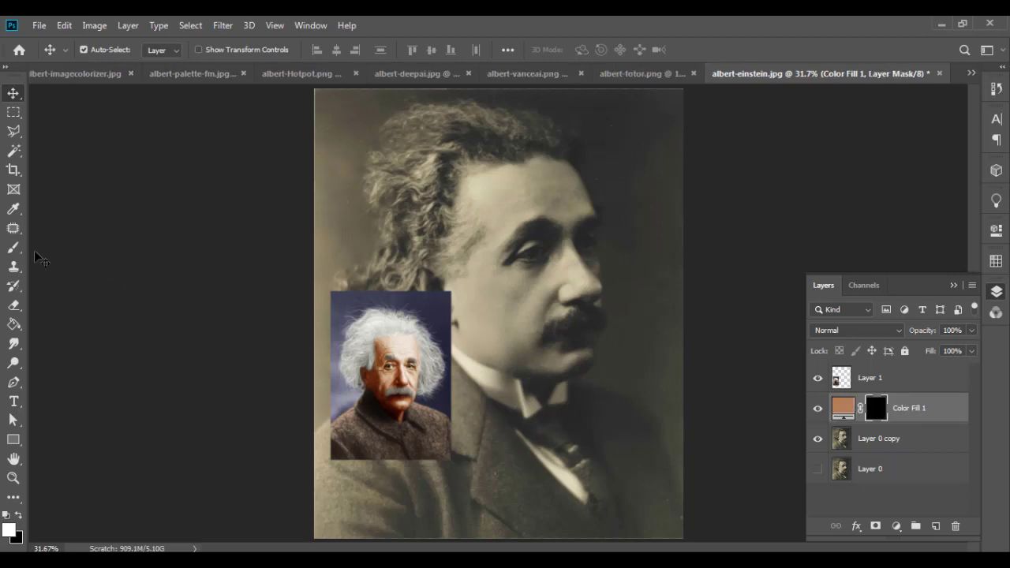
click(14, 247)
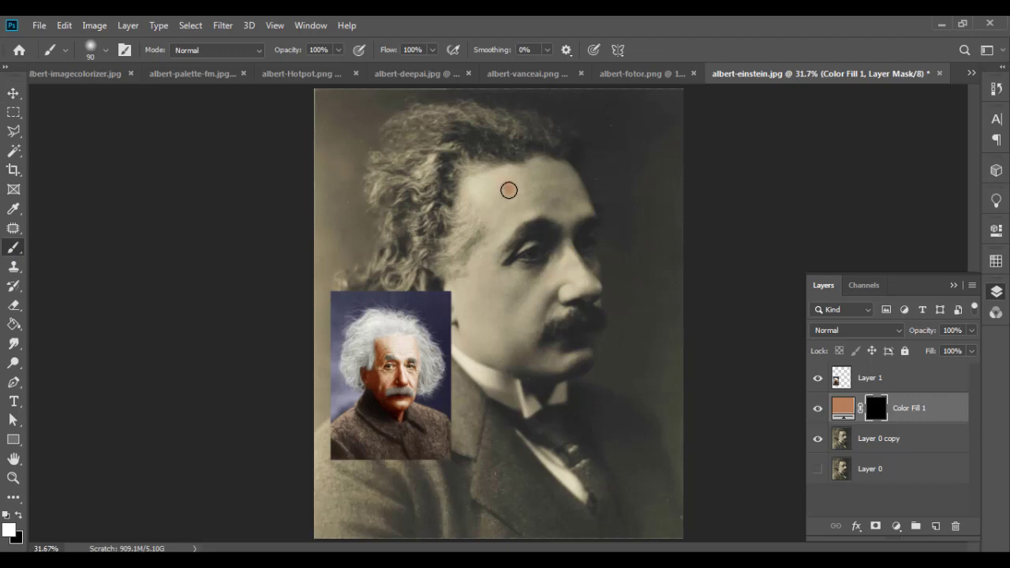
mouse_move(509, 190)
mouse_down()
mouse_move(548, 165)
mouse_move(580, 207)
mouse_move(566, 213)
mouse_move(555, 183)
mouse_move(473, 184)
mouse_move(579, 213)
mouse_move(569, 220)
mouse_move(569, 250)
mouse_up()
key(bracketleft)
key(bracketleft)
key(bracketleft)
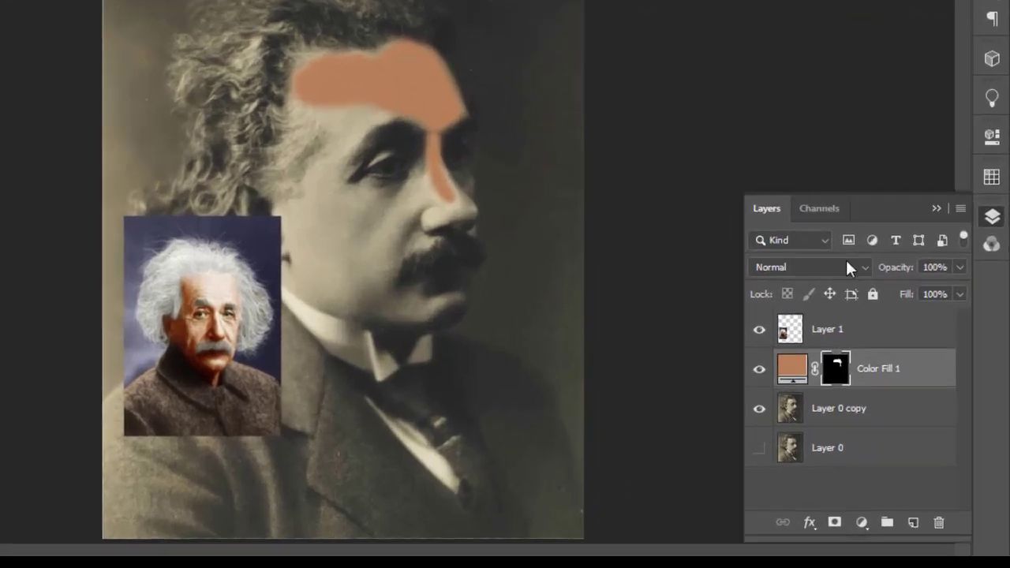
- Set the skin fill layer's blend mode to Color and paint its mask over the nose, cheek and jaw
click(876, 330)
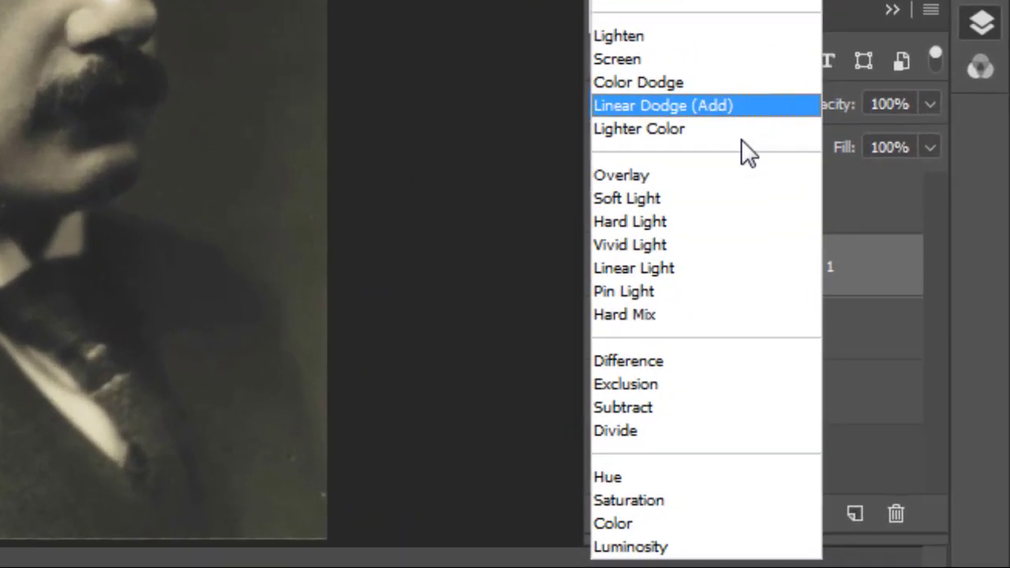
click(632, 522)
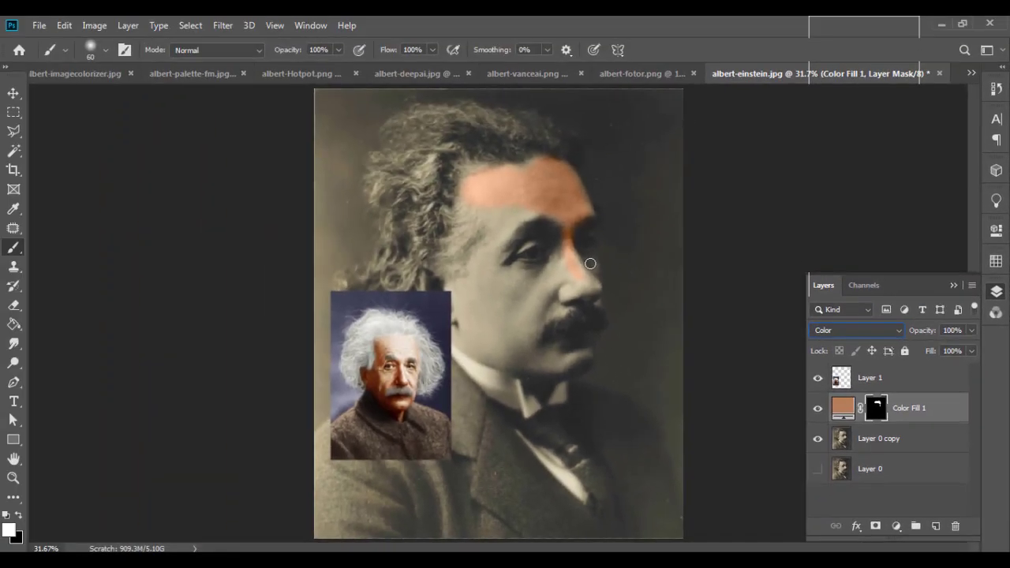
key(ctrl+plus)
key(ctrl+plus)
key(ctrl+plus)
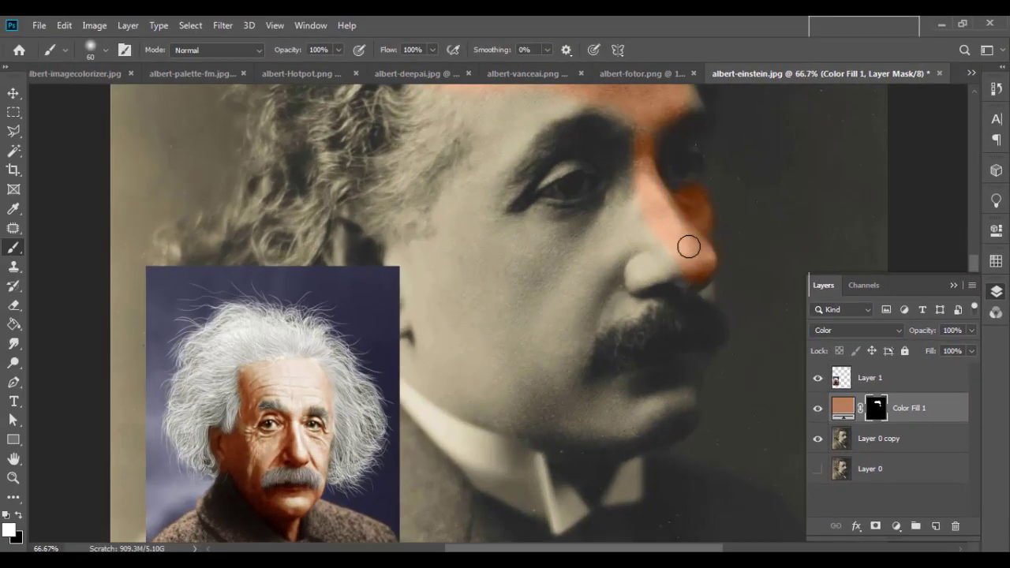
drag(626, 299, 640, 306)
key(bracketleft)
key(bracketleft)
key(bracketright)
key(bracketright)
mouse_move(548, 311)
mouse_down()
mouse_move(403, 252)
mouse_move(480, 267)
mouse_move(410, 309)
mouse_move(376, 301)
mouse_move(337, 256)
mouse_move(405, 327)
mouse_move(390, 342)
mouse_move(438, 392)
mouse_move(472, 384)
mouse_move(548, 430)
mouse_up()
- Hide the reference portrait layer and fill in the unpainted skin areas of the face on the mask
key(ctrl+comma)
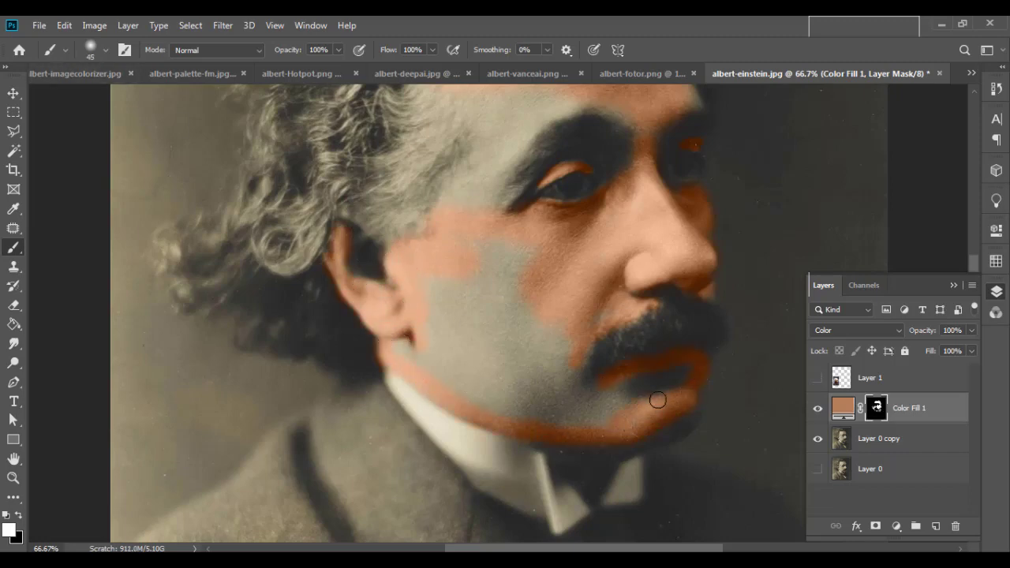
key(bracketleft)
key(bracketright)
key(bracketright)
key(bracketright)
drag(415, 360, 471, 362)
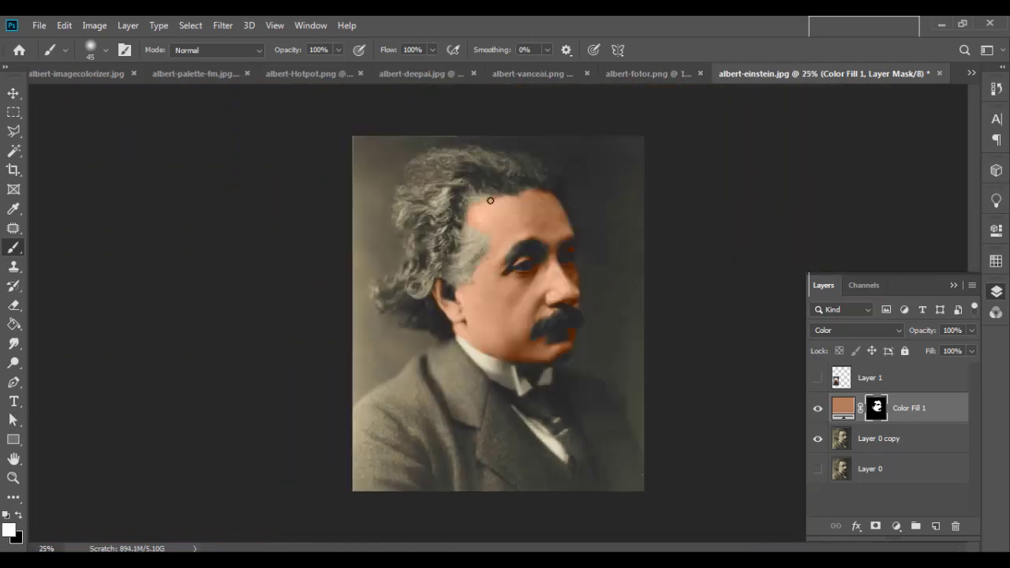
- Add a blue-grey (#758291) Solid Color fill layer for the jacket and invert its mask
click(897, 527)
click(924, 267)
text(8a9aab)
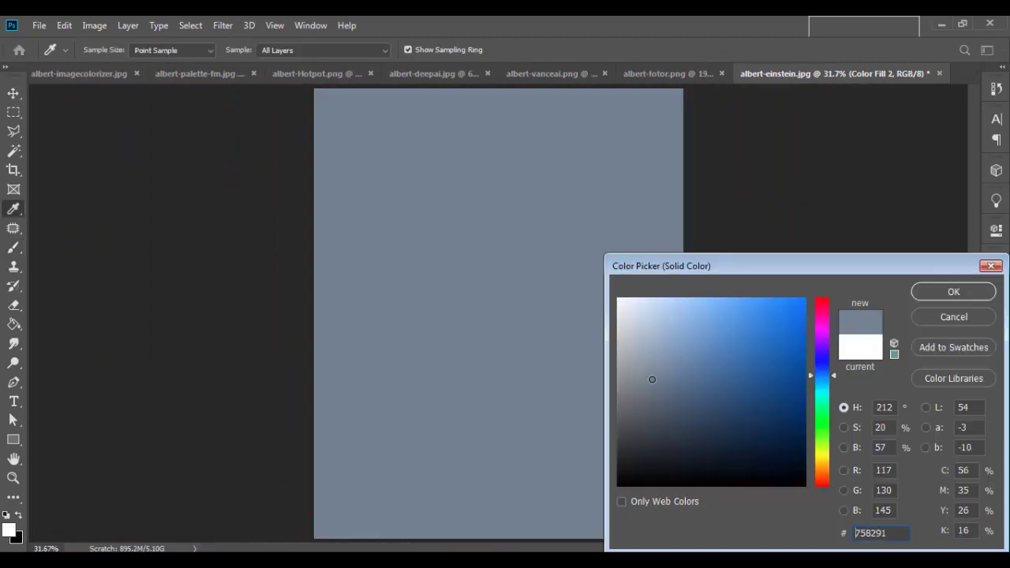
click(918, 291)
key(ctrl+i)
- Paint a patch of the jacket's shoulder with an enlarged brush and set the fill layer's blend mode to Color
key(bracketright)
key(bracketright)
key(bracketright)
key(bracketright)
key(bracketright)
key(bracketright)
key(bracketright)
key(bracketright)
key(bracketright)
key(bracketright)
key(bracketright)
key(bracketright)
drag(387, 426, 370, 395)
click(856, 329)
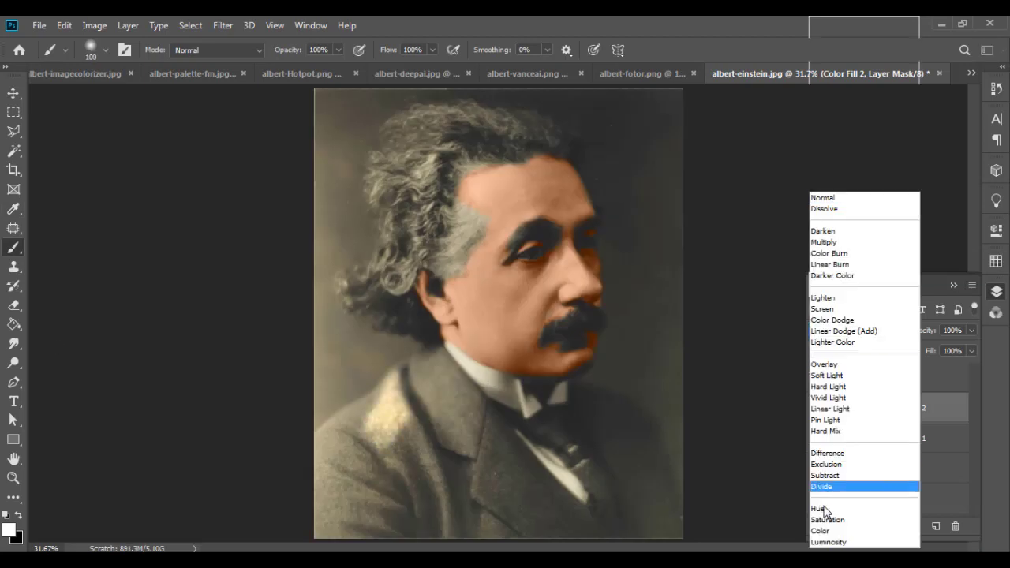
click(829, 528)
- Paint the blue-grey fill's mask over the rest of the jacket, using a smaller brush along the lapels and edges
mouse_move(327, 431)
mouse_down()
mouse_move(338, 469)
mouse_move(367, 474)
mouse_up()
key(bracketleft)
key(bracketleft)
key(bracketleft)
mouse_move(429, 394)
mouse_down()
mouse_move(483, 475)
mouse_move(543, 527)
mouse_move(535, 484)
mouse_move(503, 514)
mouse_move(656, 531)
mouse_move(624, 415)
mouse_up()
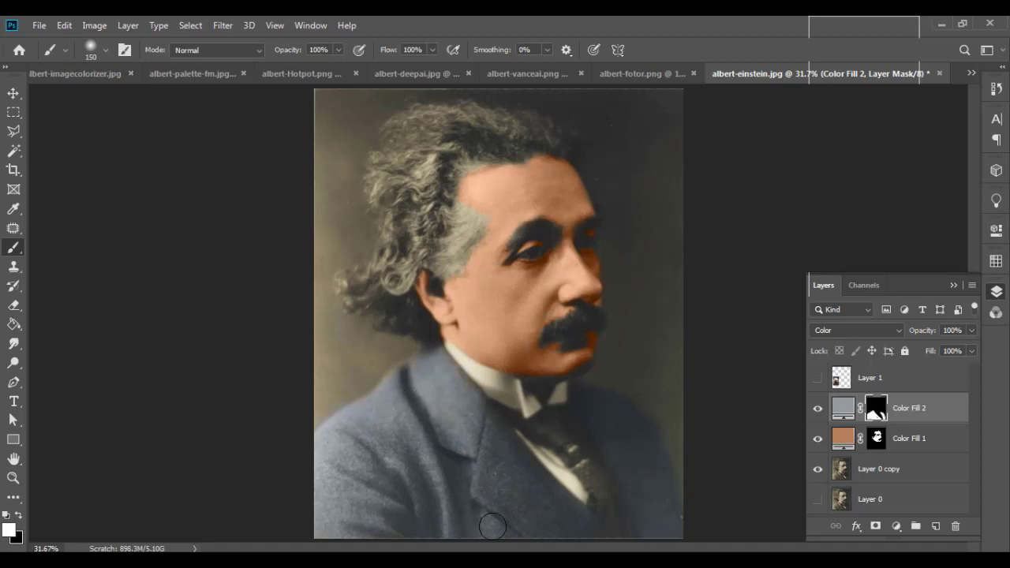
- Lower the skin fill layer's opacity to 75% and hide the reference portrait layer
click(909, 438)
click(971, 330)
drag(973, 348, 954, 356)
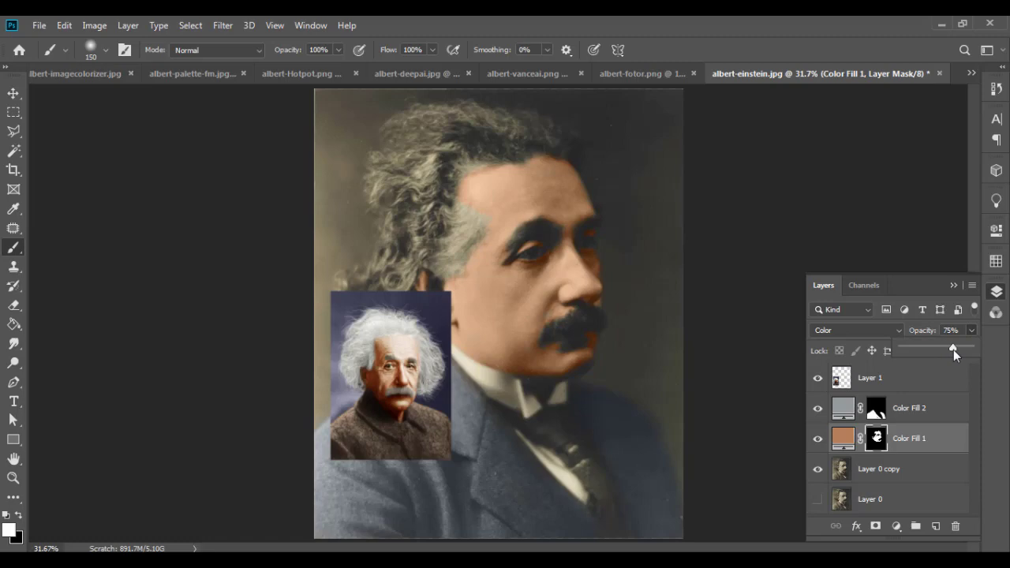
click(818, 380)
- Add a dark red Solid Color fill layer above the skin fill and invert its mask
click(896, 526)
click(860, 264)
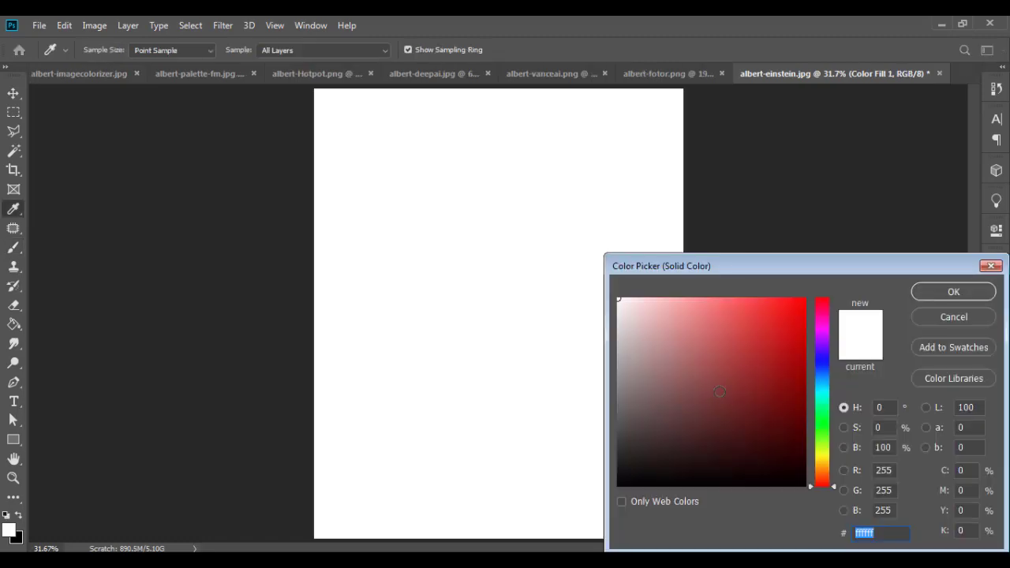
click(690, 410)
key(Return)
key(b)
key(ctrl+i)
- Paint the dark red fill's mask over the whole tie and set the layer's blend mode to Color
mouse_move(561, 442)
mouse_down()
mouse_move(552, 419)
mouse_move(537, 423)
mouse_up()
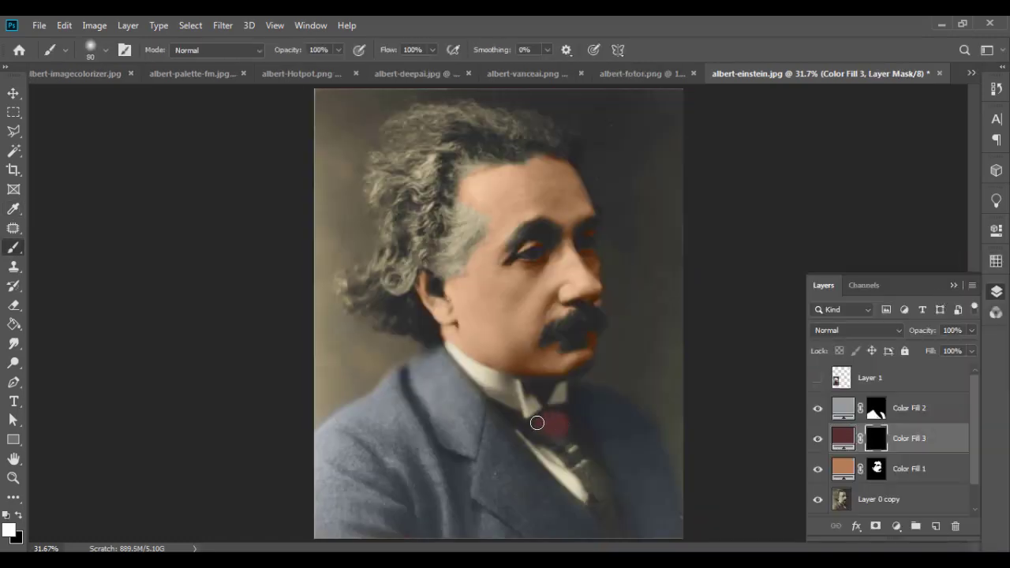
click(856, 330)
click(841, 525)
scroll(584, 419, up, 3)
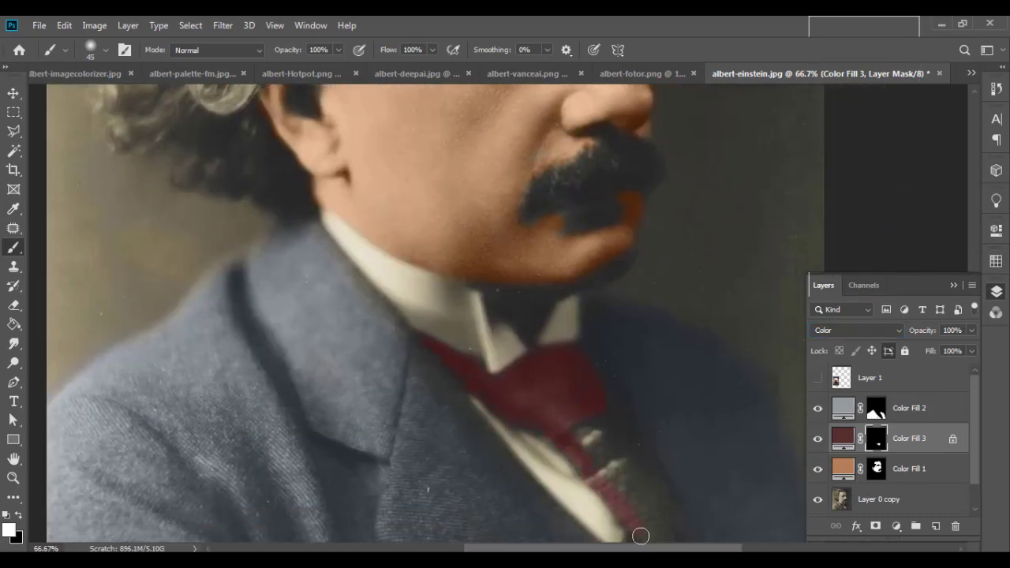
drag(641, 536, 604, 453)
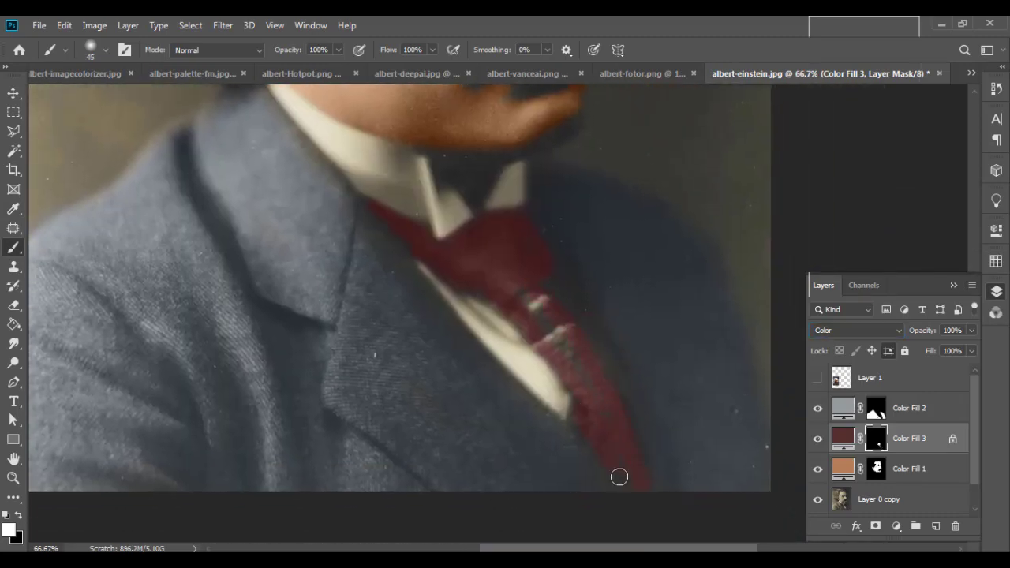
- Adjust the tie fill layer's colour toward a darker, more muted shade
double_click(843, 438)
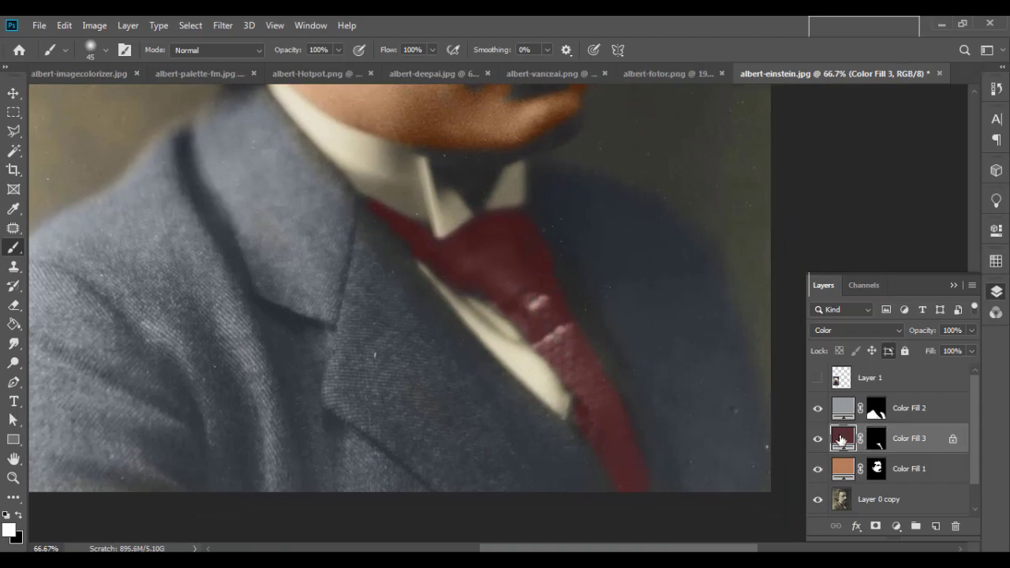
drag(676, 383, 655, 420)
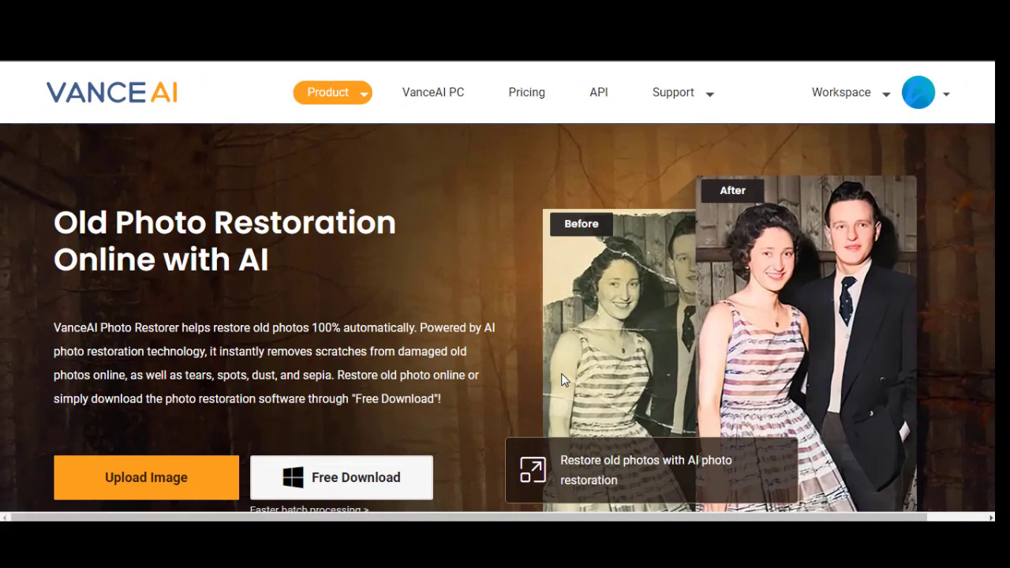
- Switch to VanceAI's Old Photo Restoration page and start an image upload
click(129, 483)
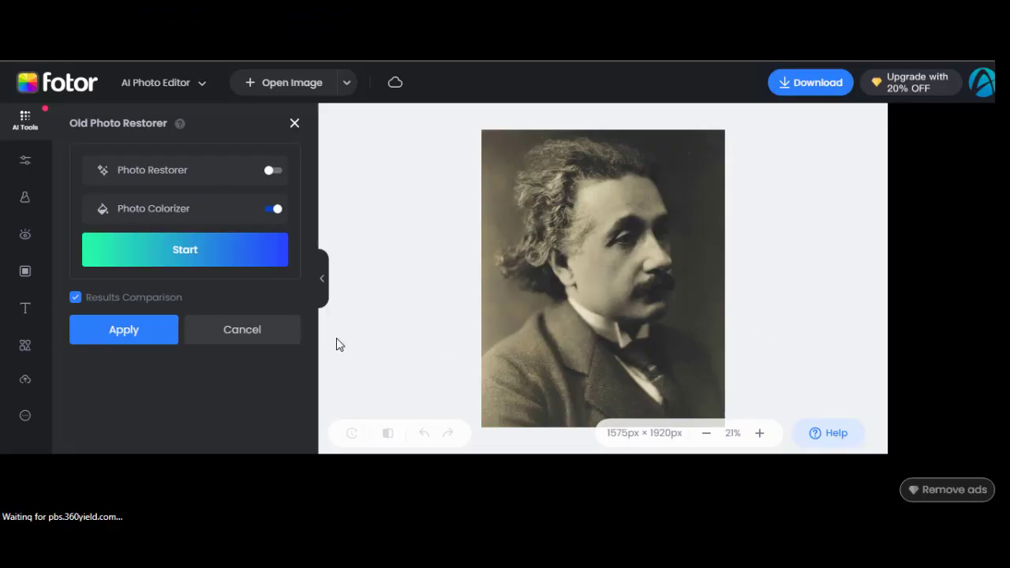
- Switch to Fotor's Old Photo Restorer, run the Photo Colorizer on the portrait and compare before and after
click(206, 254)
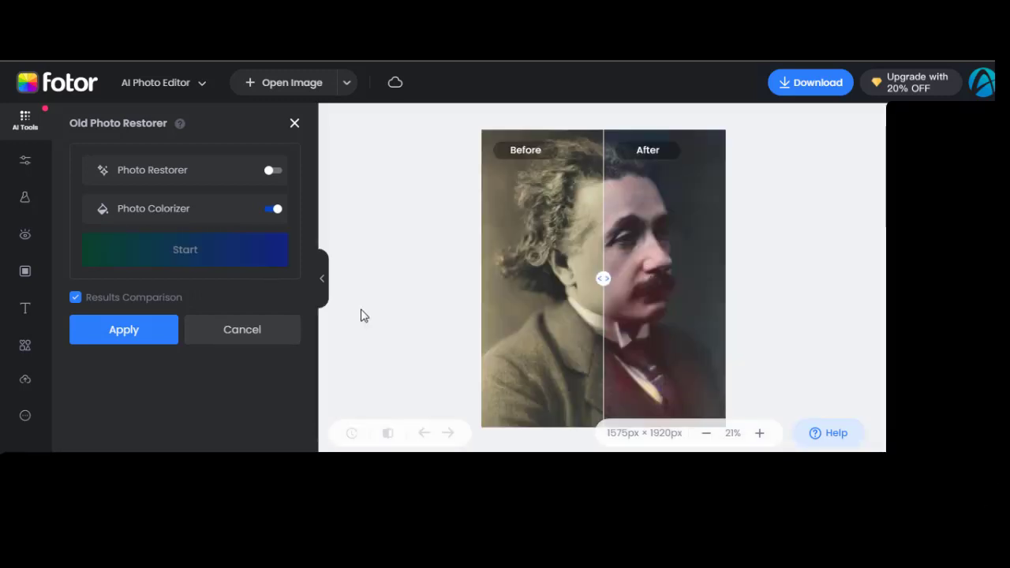
drag(605, 278, 557, 295)
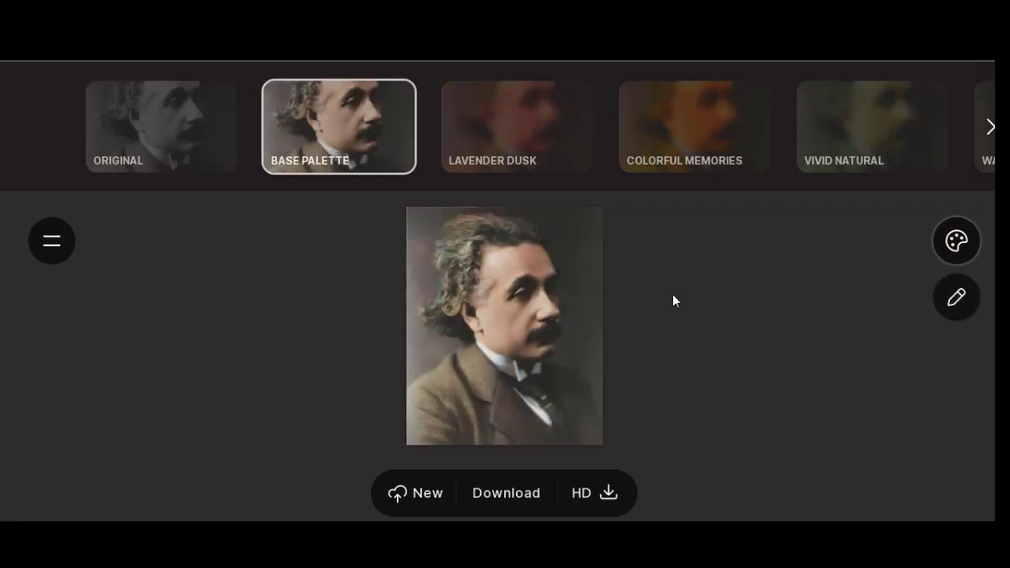
- Switch to the palette-based colorizer and try the Lavender Dusk and Colorful Memories palettes on the portrait
click(558, 140)
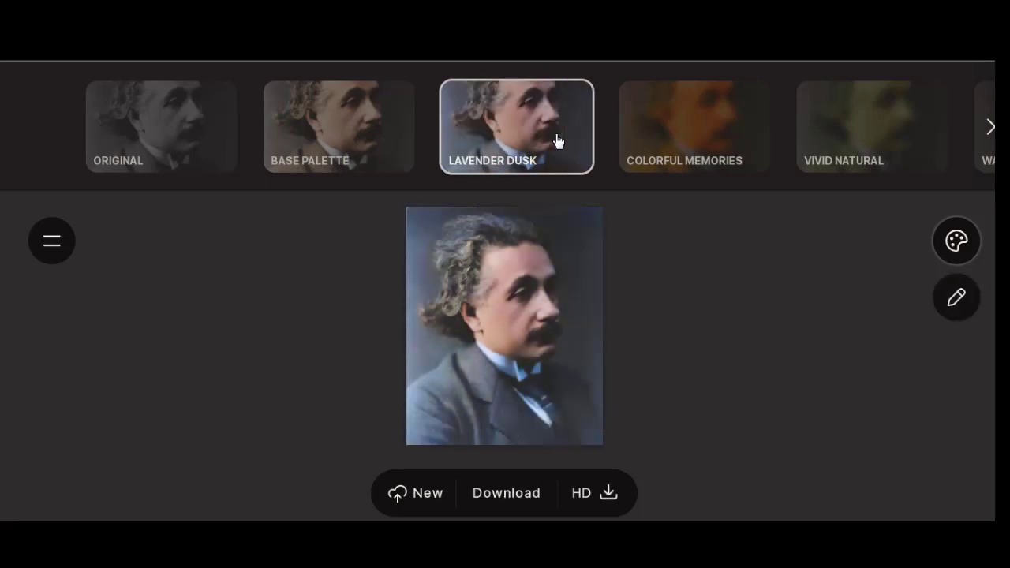
click(685, 152)
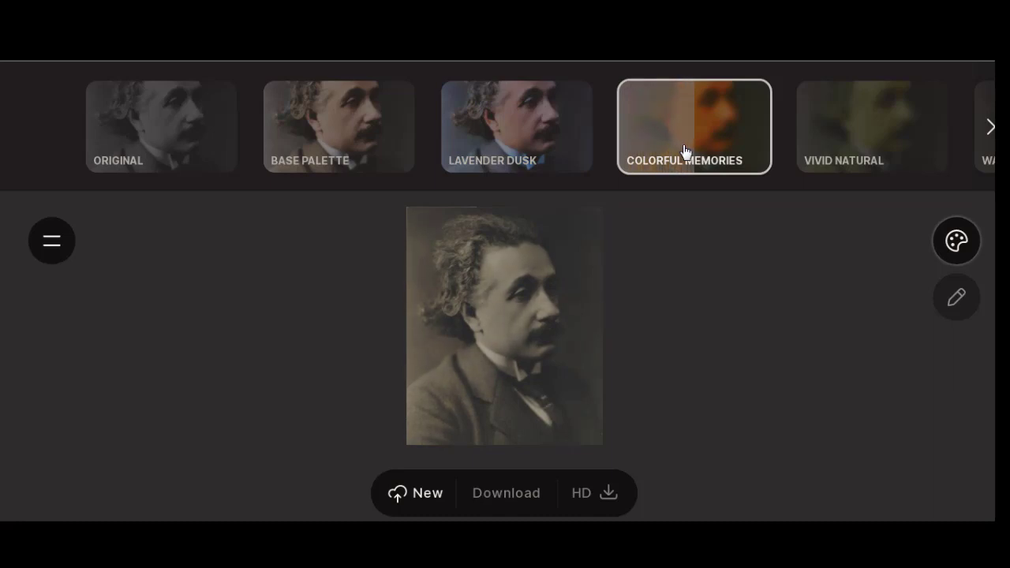
key(Left)
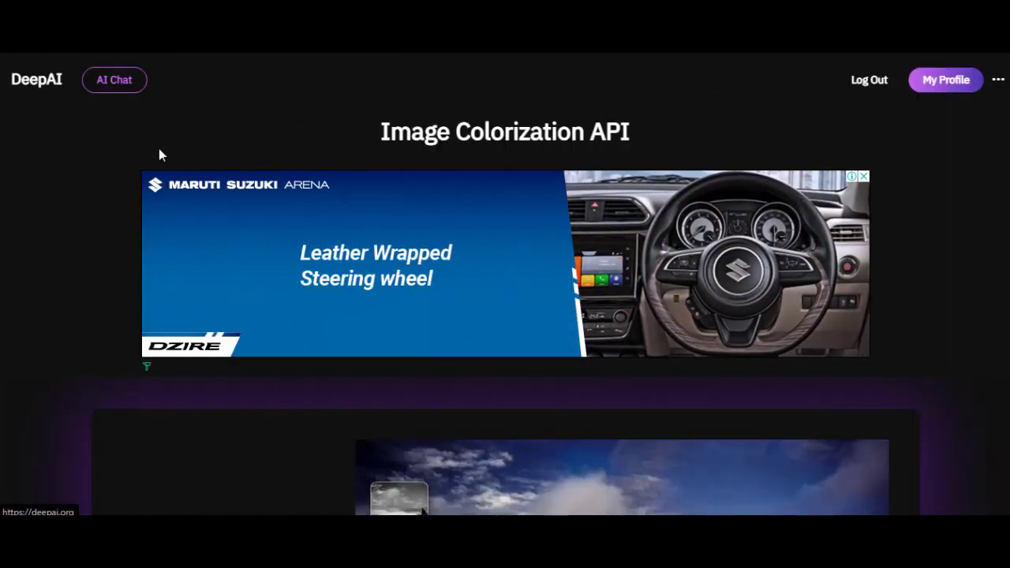
- Switch to DeepAI's Image Colorization API and generate a colorized version of the uploaded image
scroll(505, 284, down, 1)
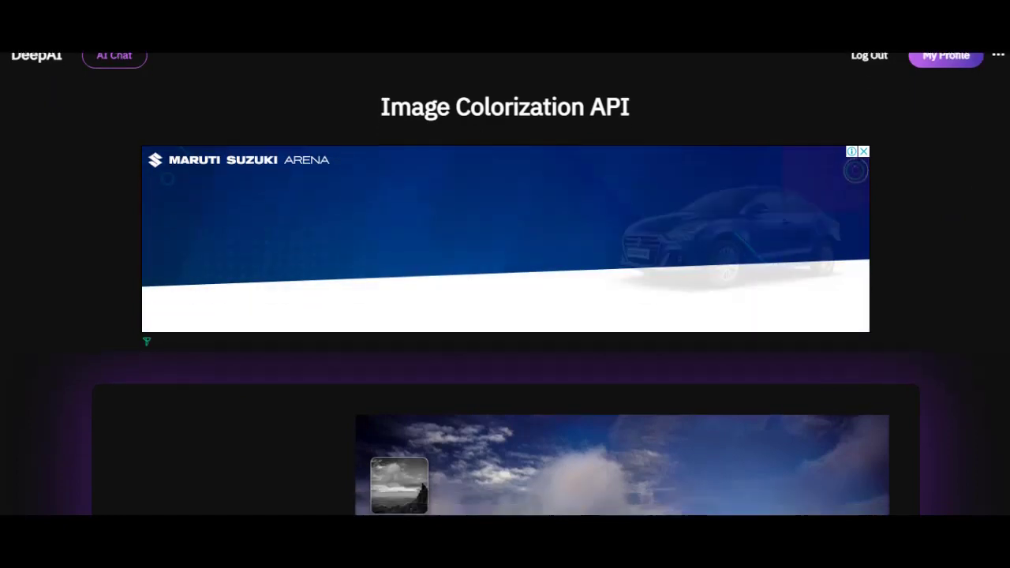
scroll(505, 284, down, 5)
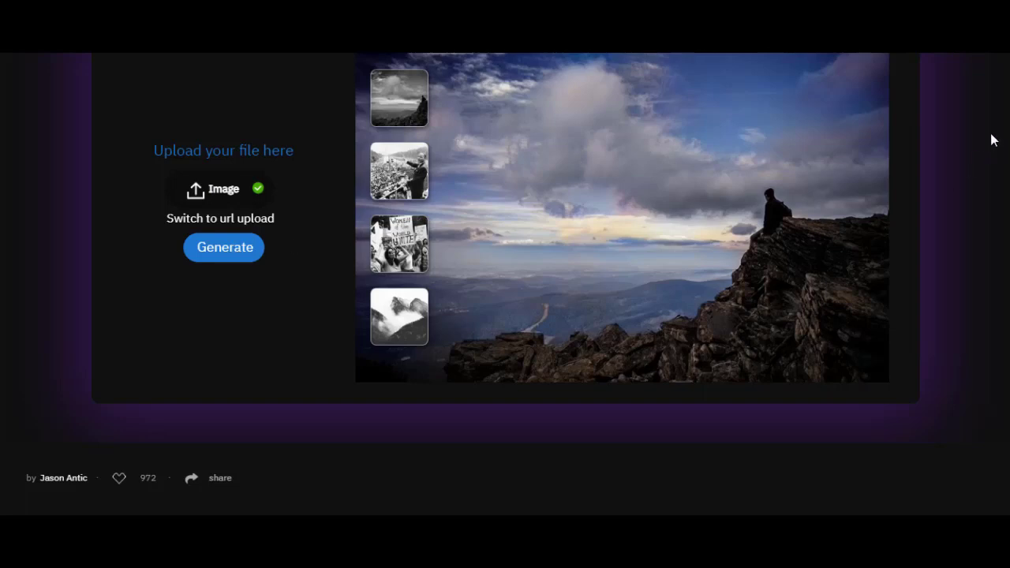
scroll(505, 285, up, 2)
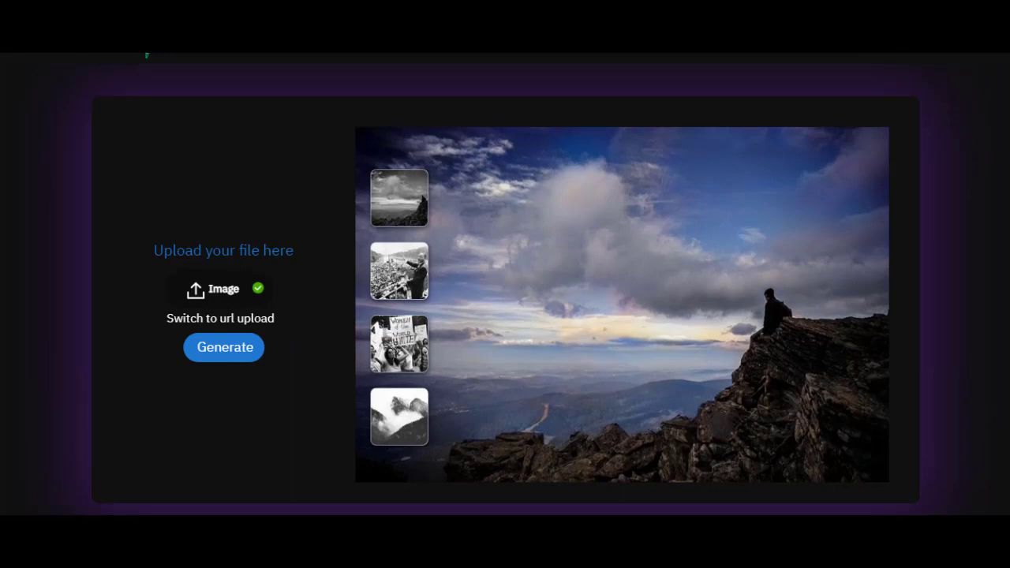
scroll(767, 176, down, 1)
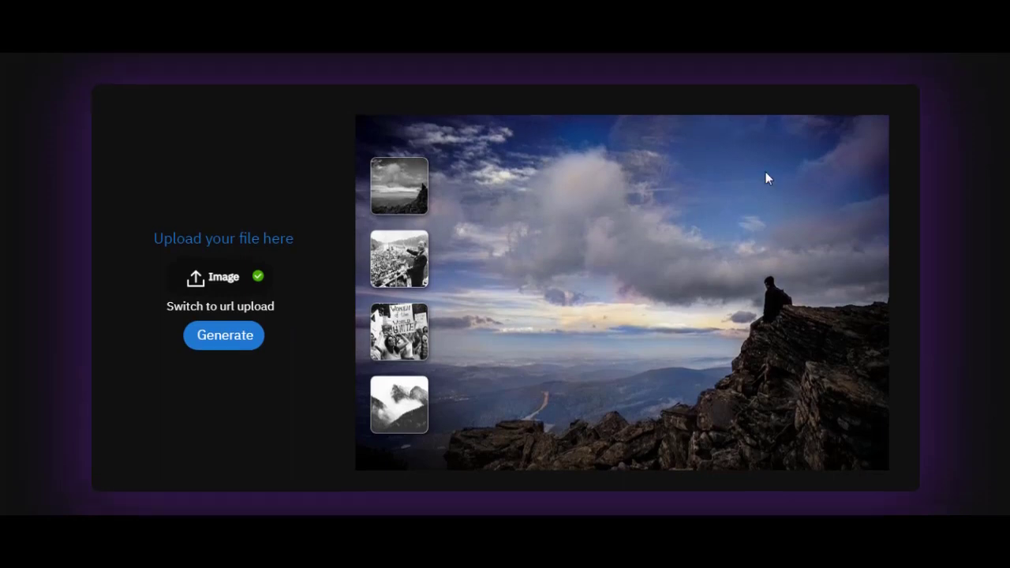
click(223, 338)
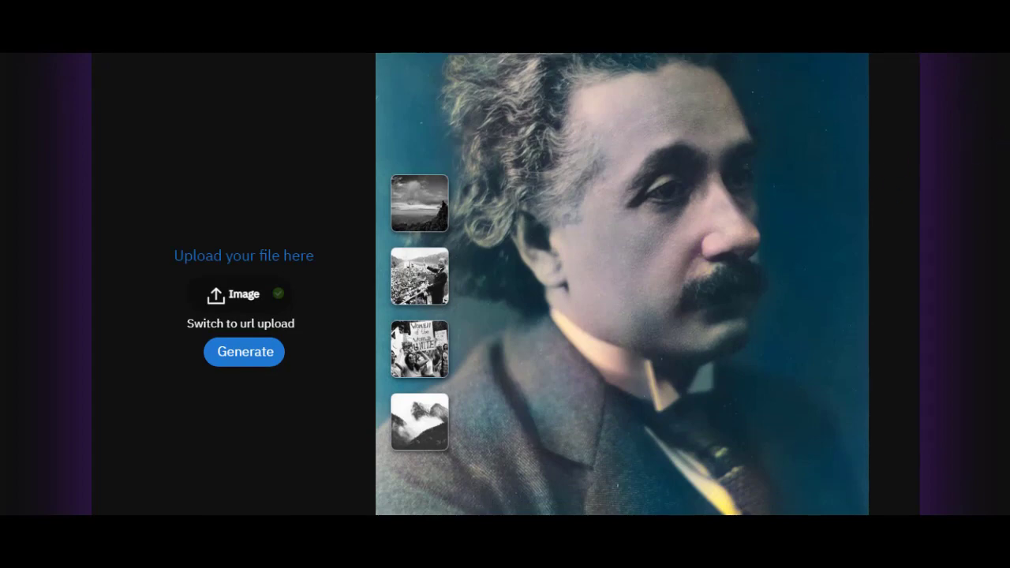
- Enhance the generated colorized portrait and inspect the enhanced image from hair to jacket
scroll(622, 285, down, 2)
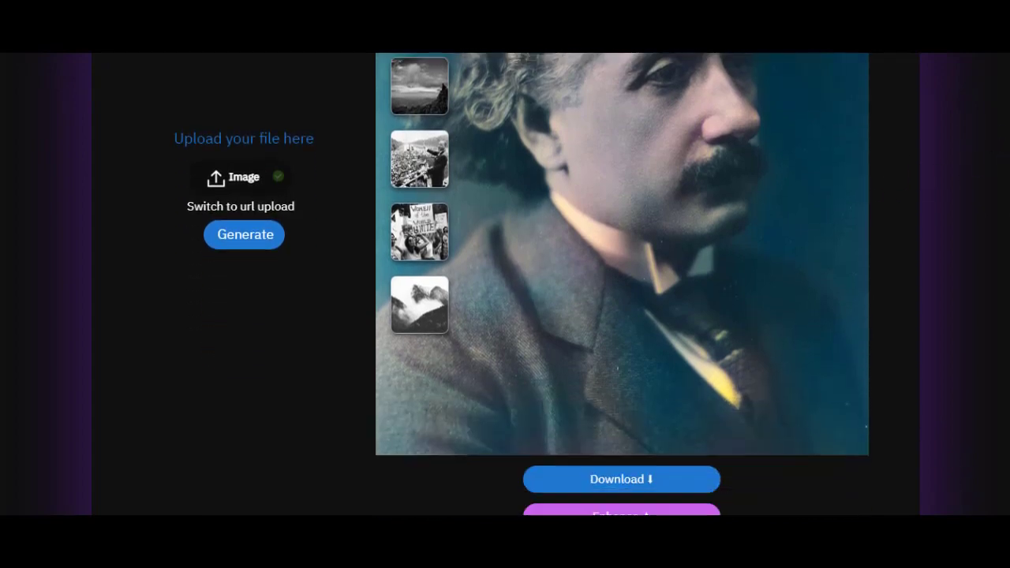
scroll(667, 398, up, 1)
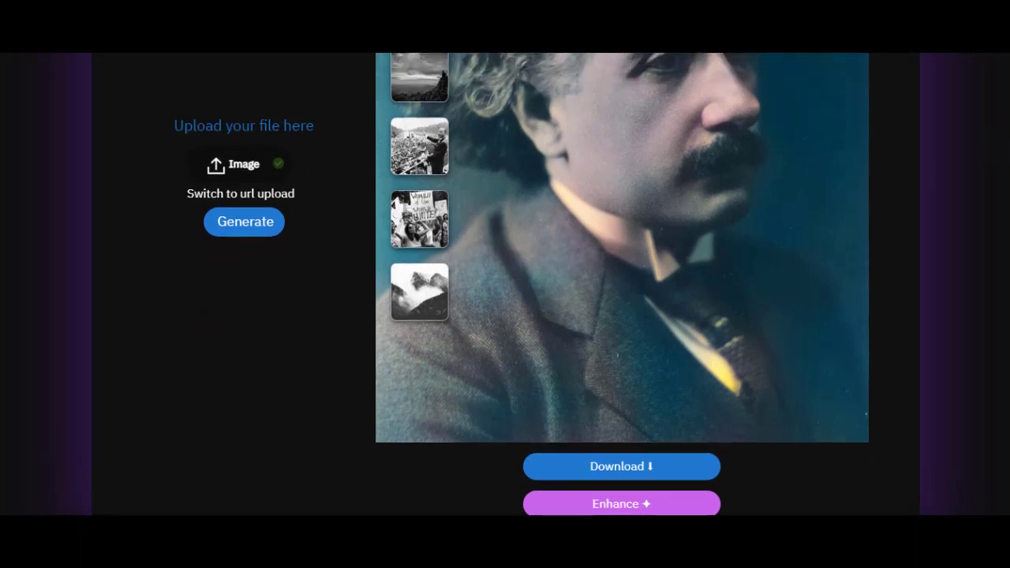
click(626, 509)
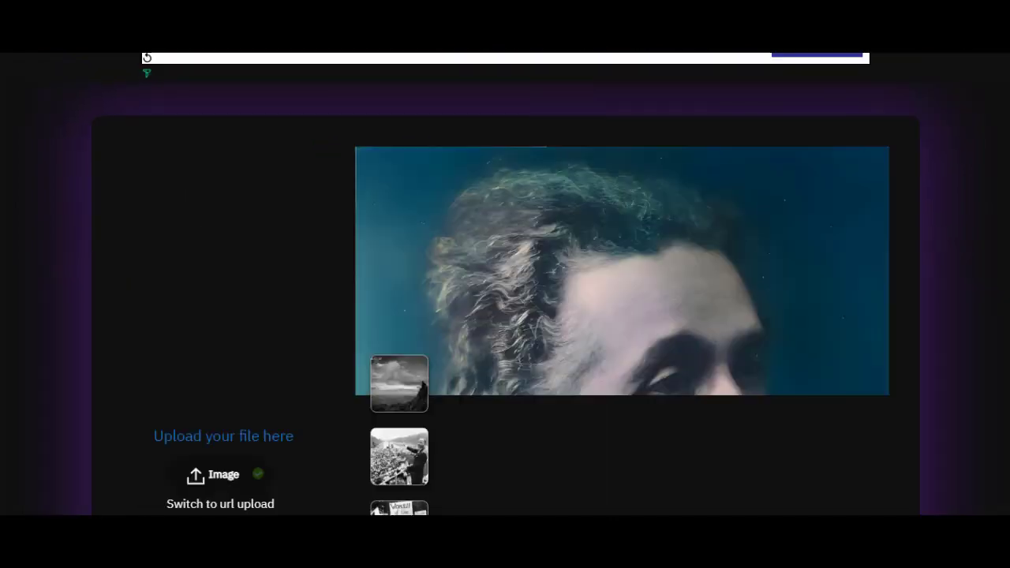
scroll(505, 284, down, 3)
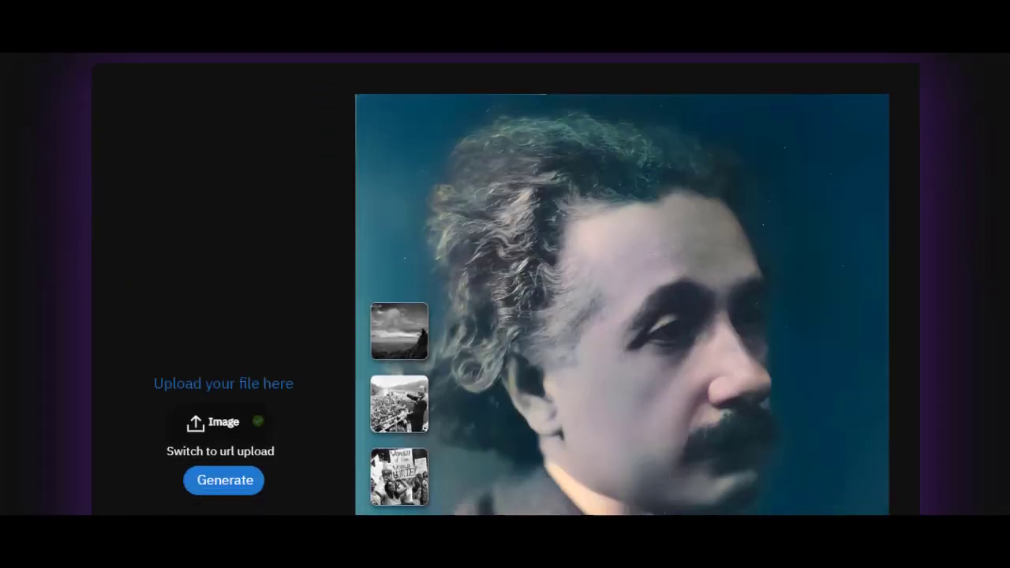
scroll(505, 284, down, 2)
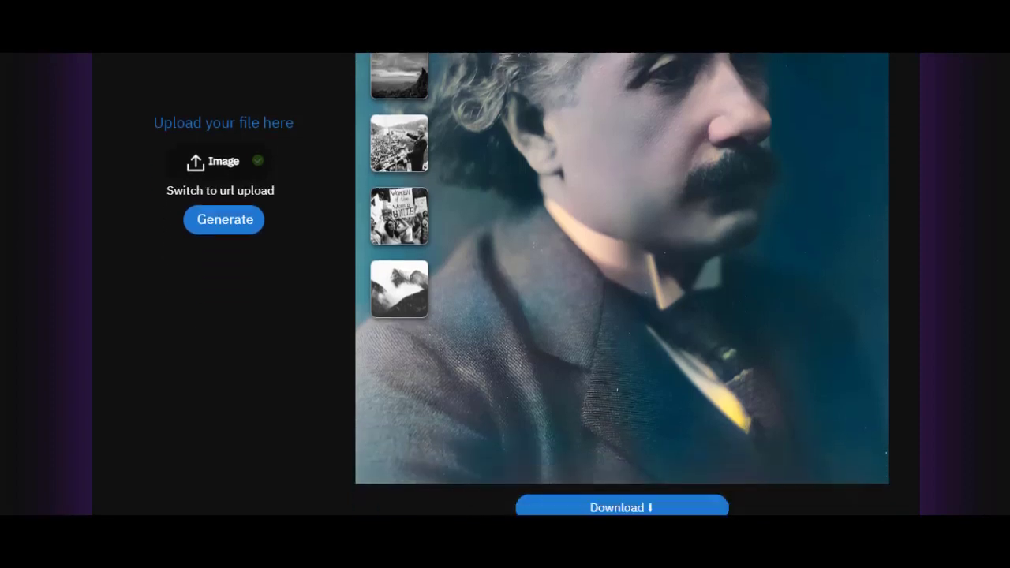
scroll(505, 284, up, 1)
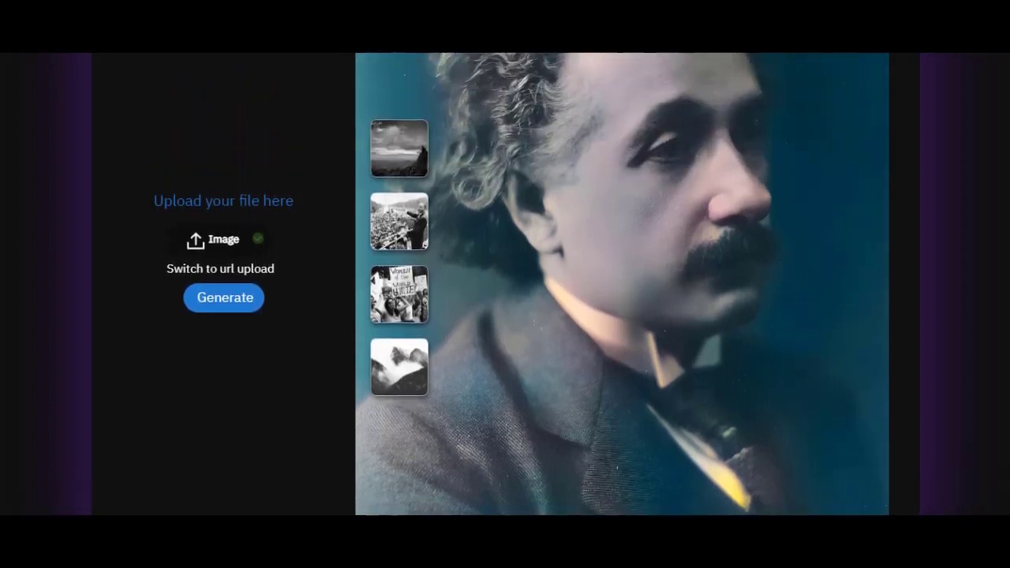
scroll(505, 284, up, 1)
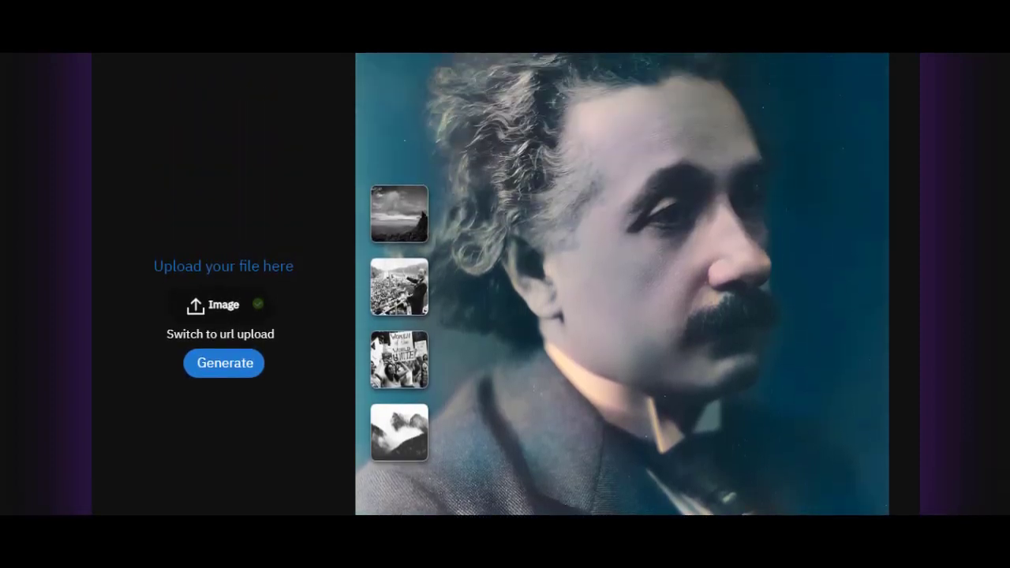
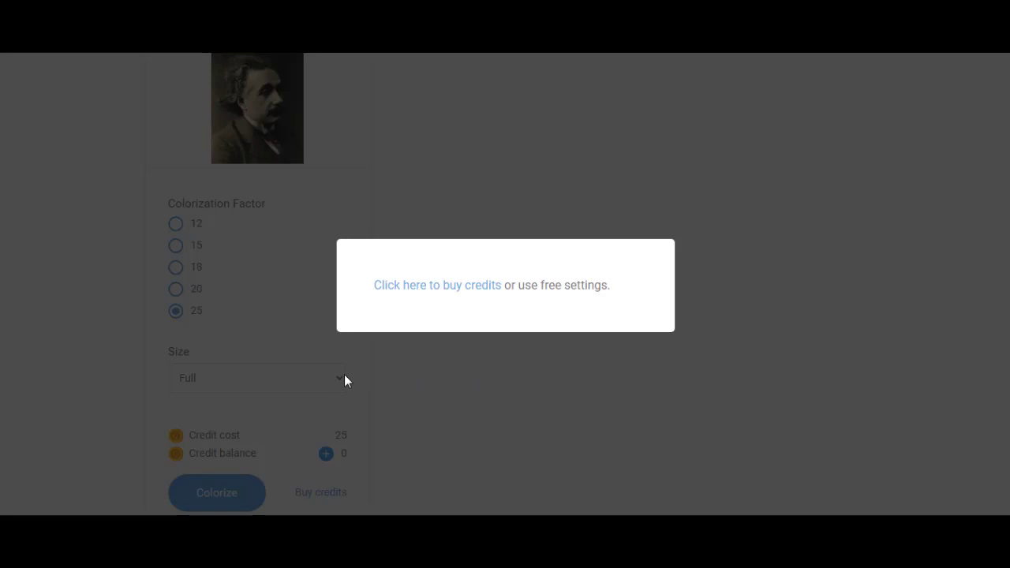
- Switch to Hotpot's photo colorizer, set the output size to Limited and colorize the portrait with factor 25
click(345, 379)
click(345, 379)
click(302, 401)
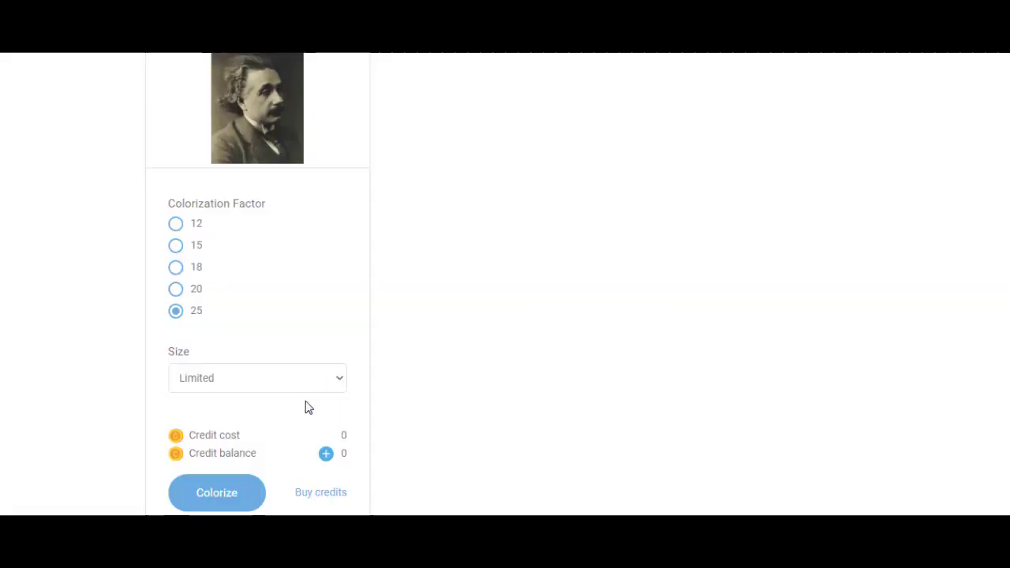
click(231, 495)
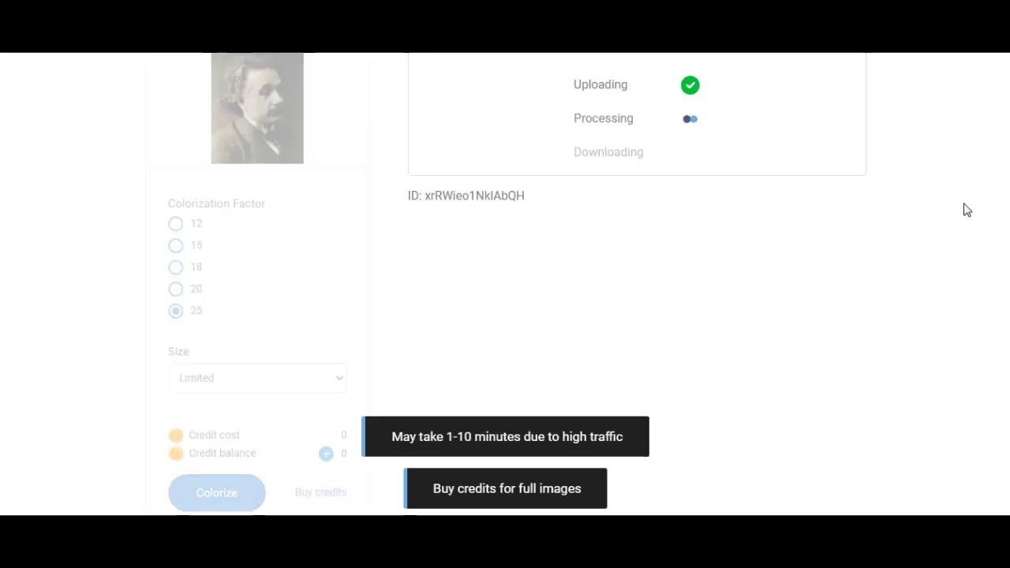
- Send the colorized portrait to the AI Photo Upscaler and try to enlarge it to 840 x 1024
scroll(1008, 126, up, 3)
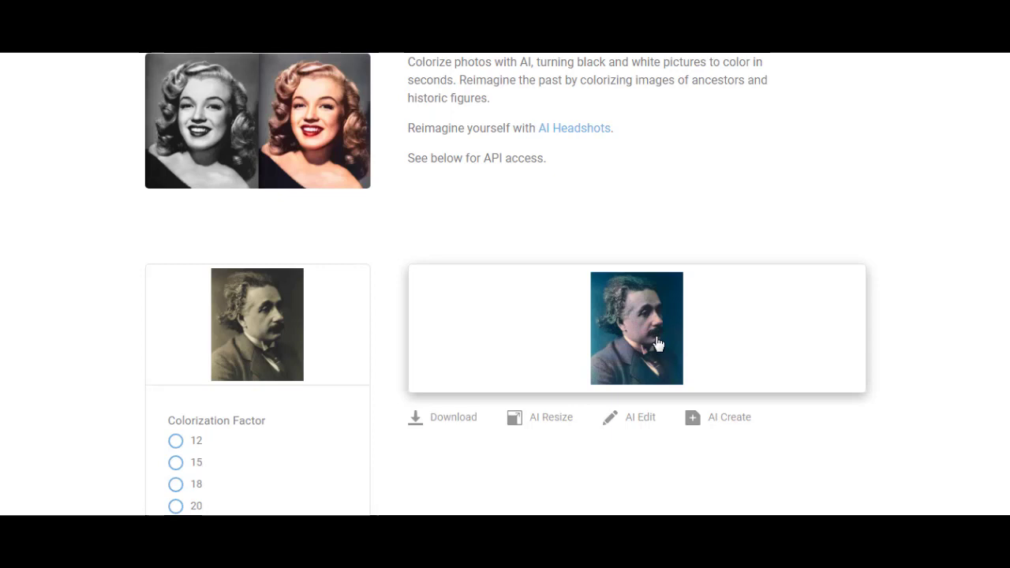
click(528, 421)
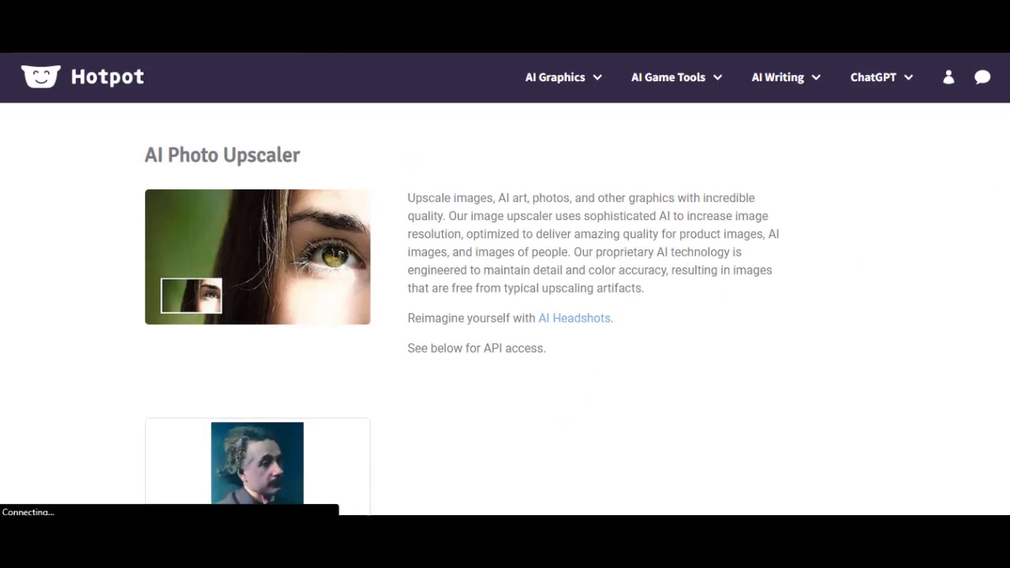
scroll(506, 284, down, 3)
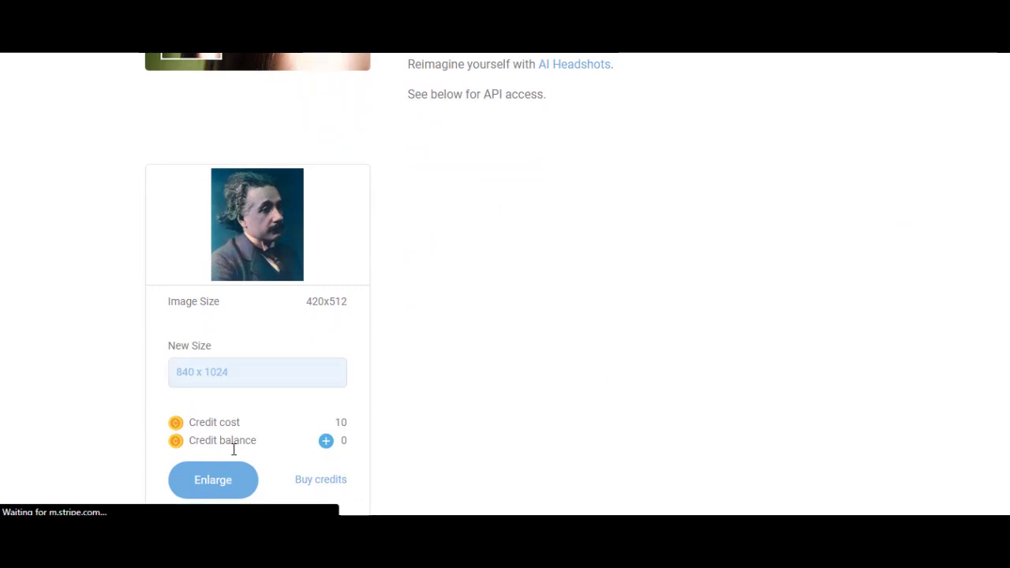
click(221, 483)
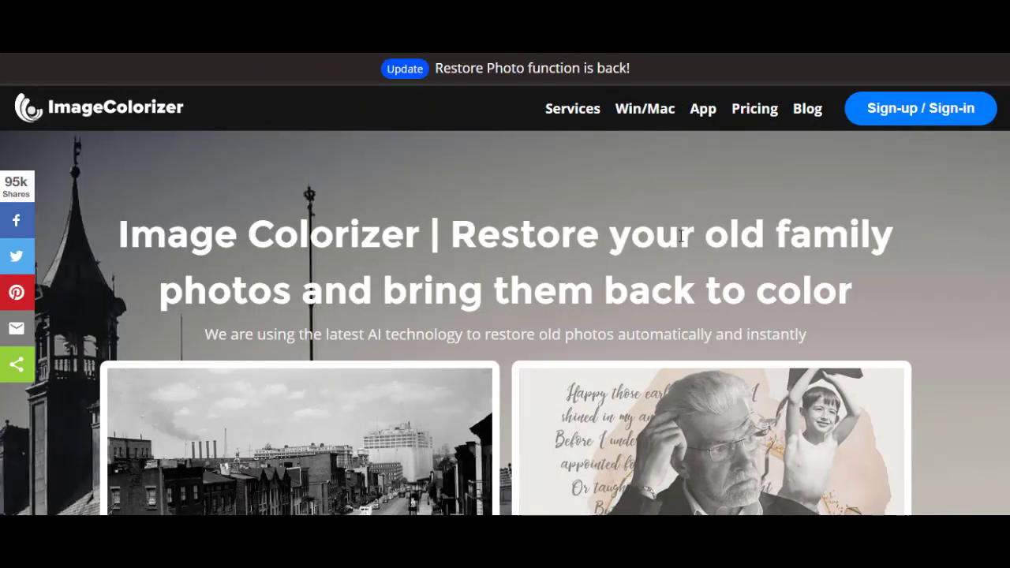
- Switch to ImageColorizer, look through its photo restoration services and open the Colorize tool
scroll(505, 284, down, 2)
scroll(505, 284, down, 1)
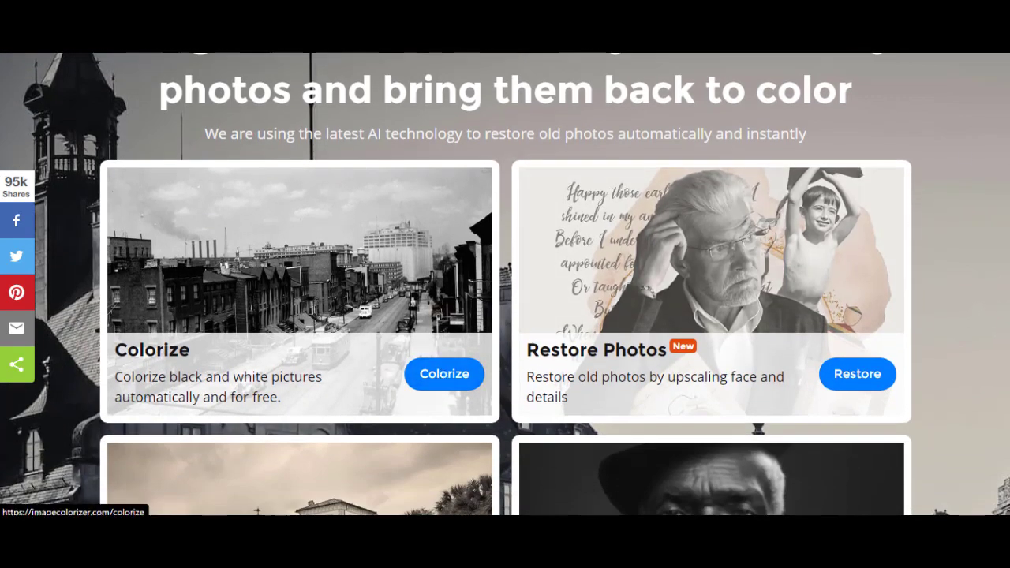
scroll(505, 284, down, 3)
scroll(506, 284, down, 4)
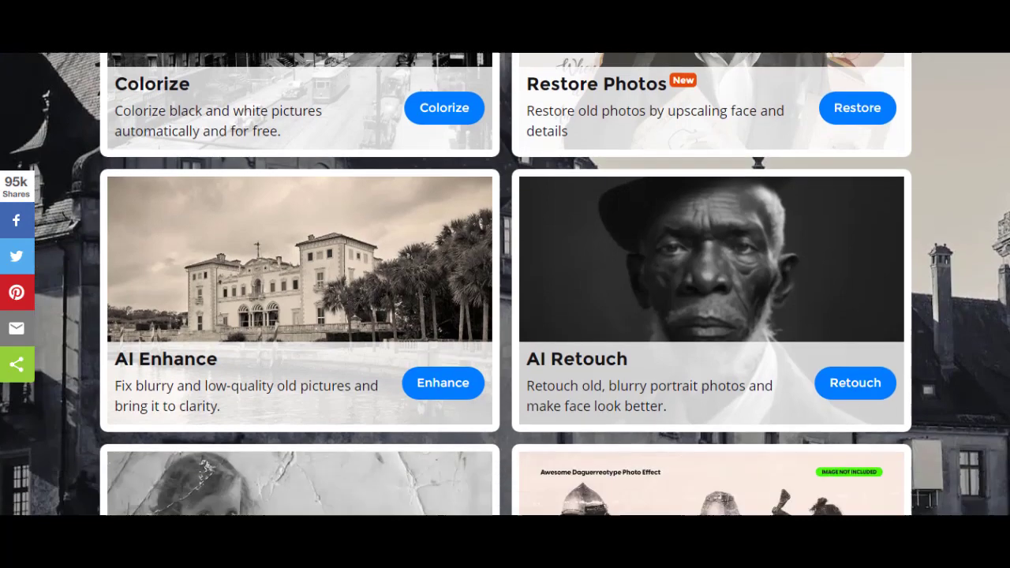
scroll(505, 284, up, 1)
scroll(446, 425, up, 6)
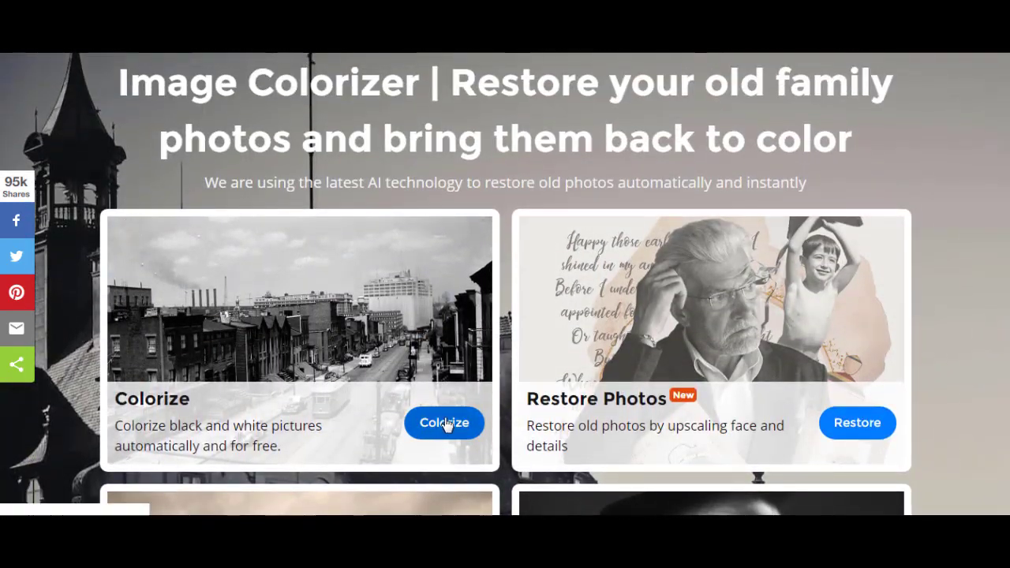
click(446, 424)
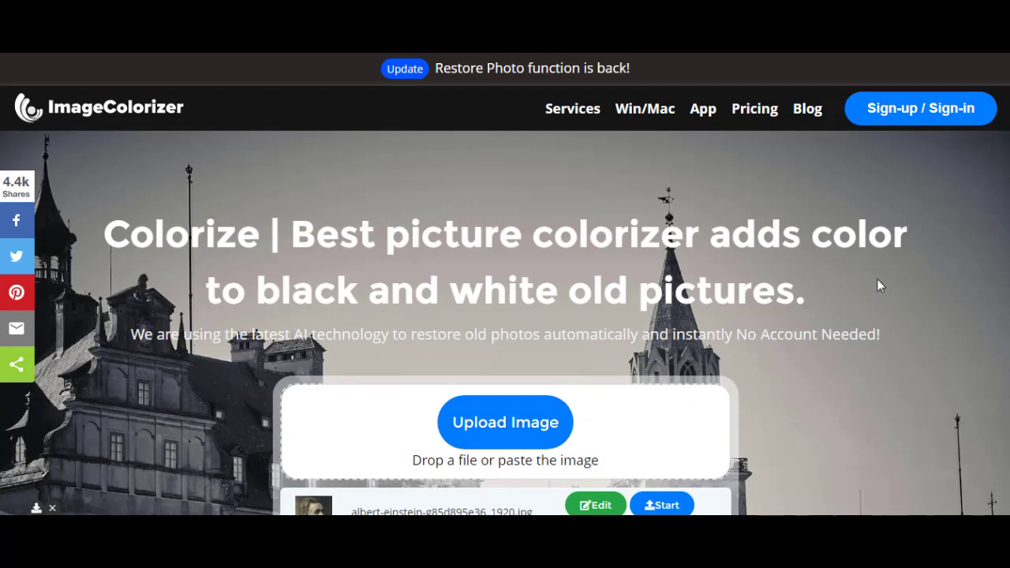
- Colorize the uploaded albert-einstein-g85d895e36_1920.jpg and open the preview of its result
scroll(1001, 177, down, 2)
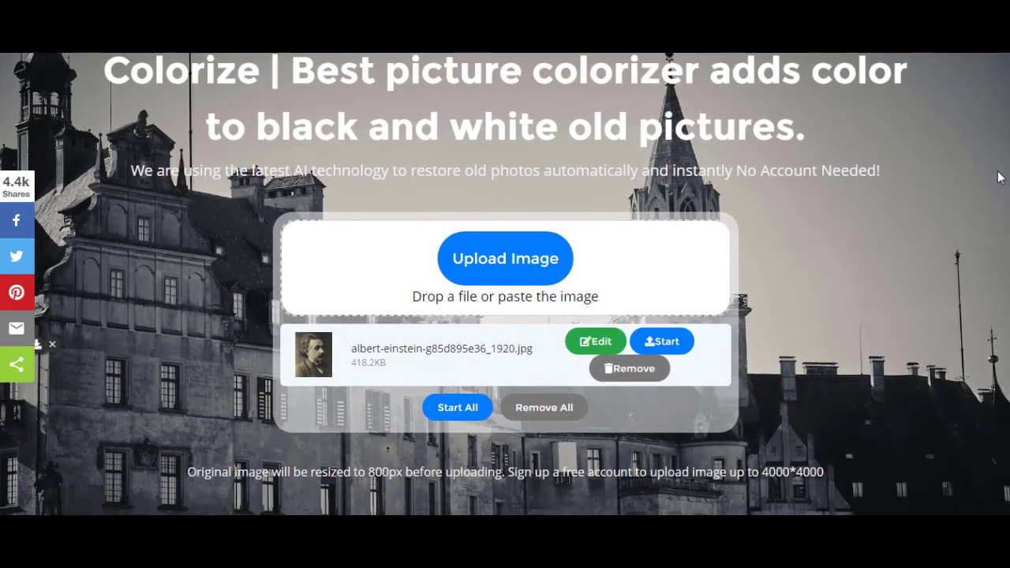
click(681, 341)
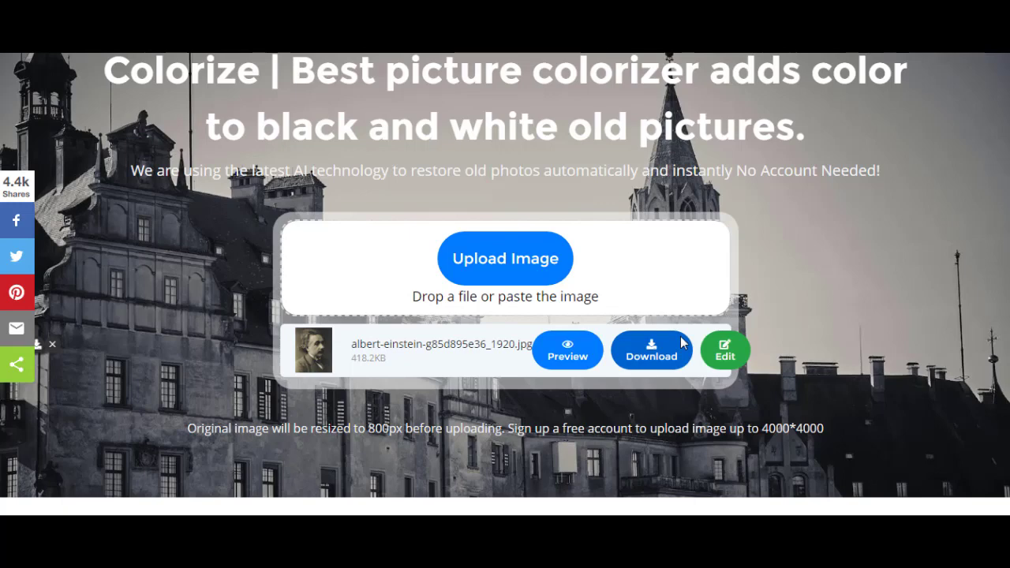
click(570, 357)
click(570, 356)
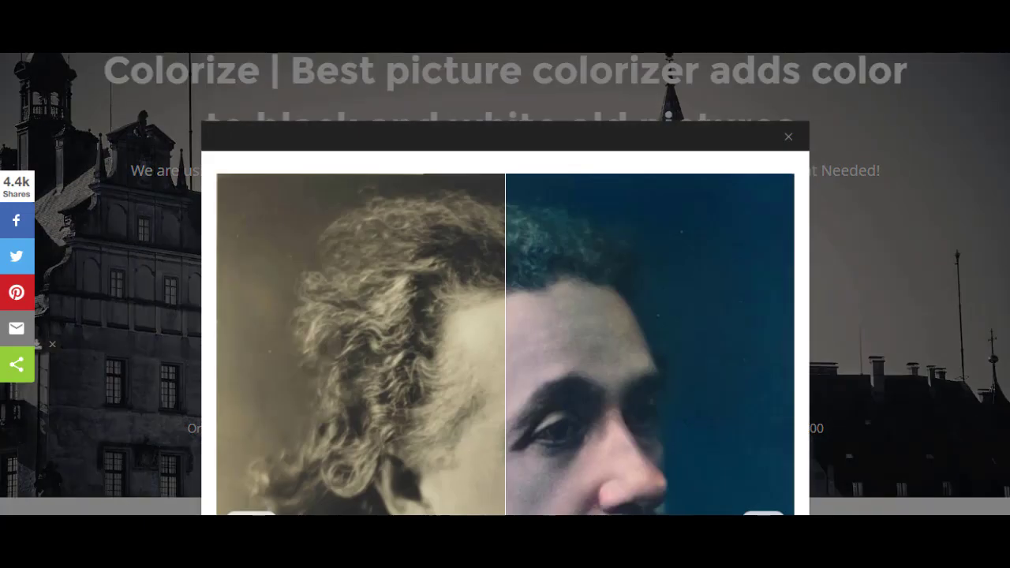
- Compare the original and colorized portrait in the preview, revealing the full colorized version
scroll(1009, 227, down, 5)
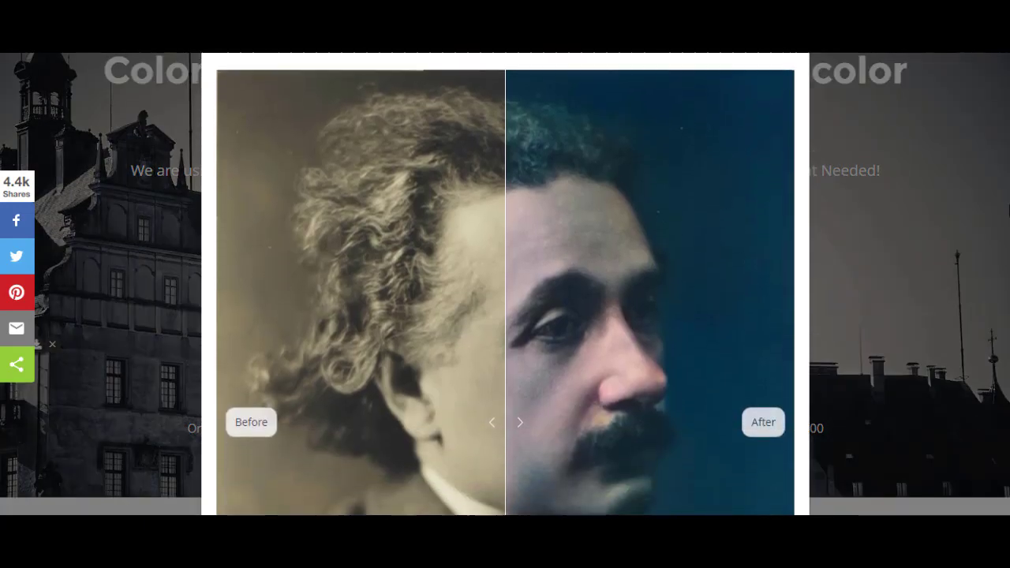
scroll(1009, 227, down, 2)
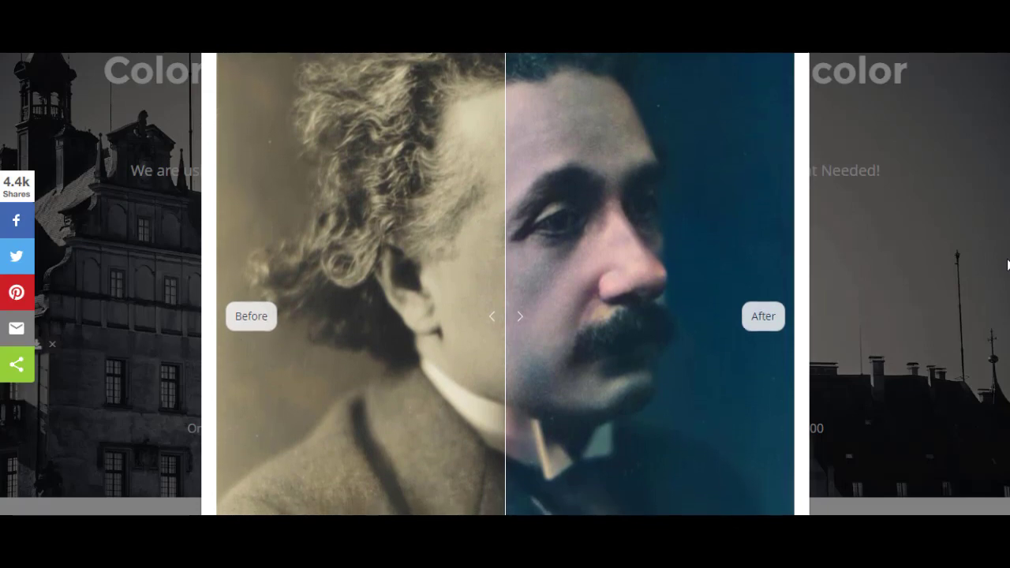
scroll(1009, 266, up, 1)
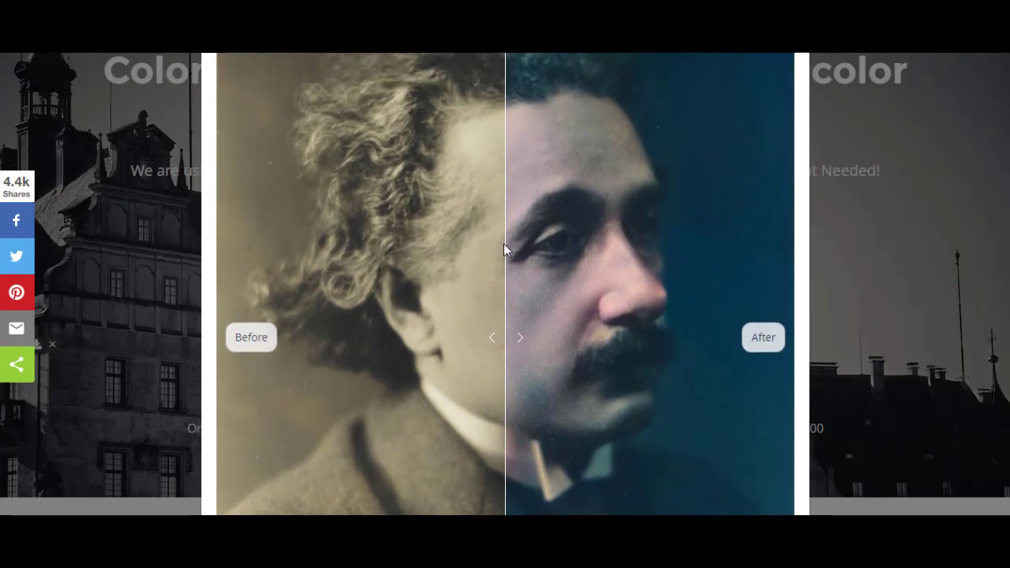
drag(507, 247, 217, 291)
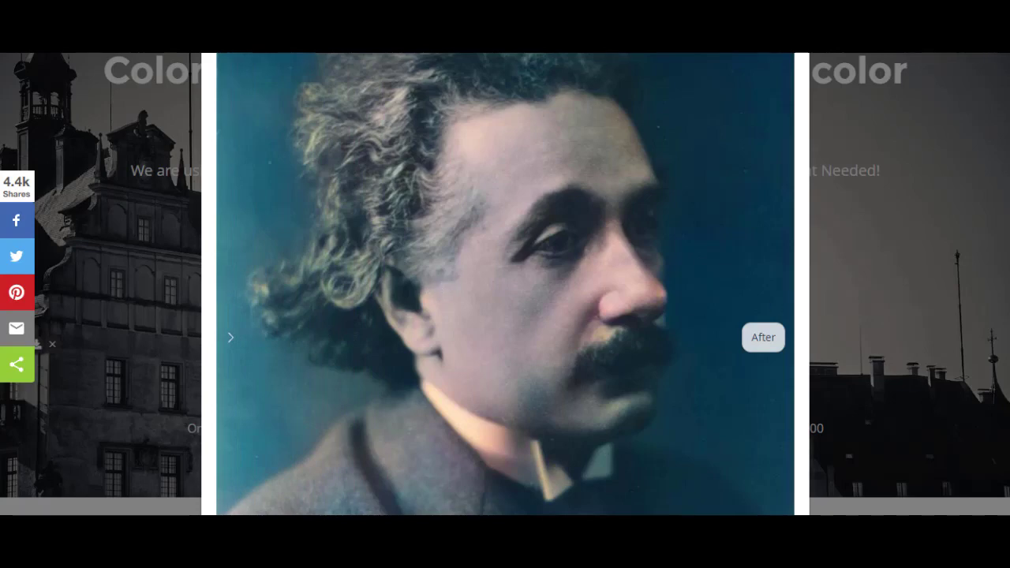
- Examine the full colorized portrait in the ImageColorizer preview, from the hair down to the suit and tie
scroll(505, 285, up, 2)
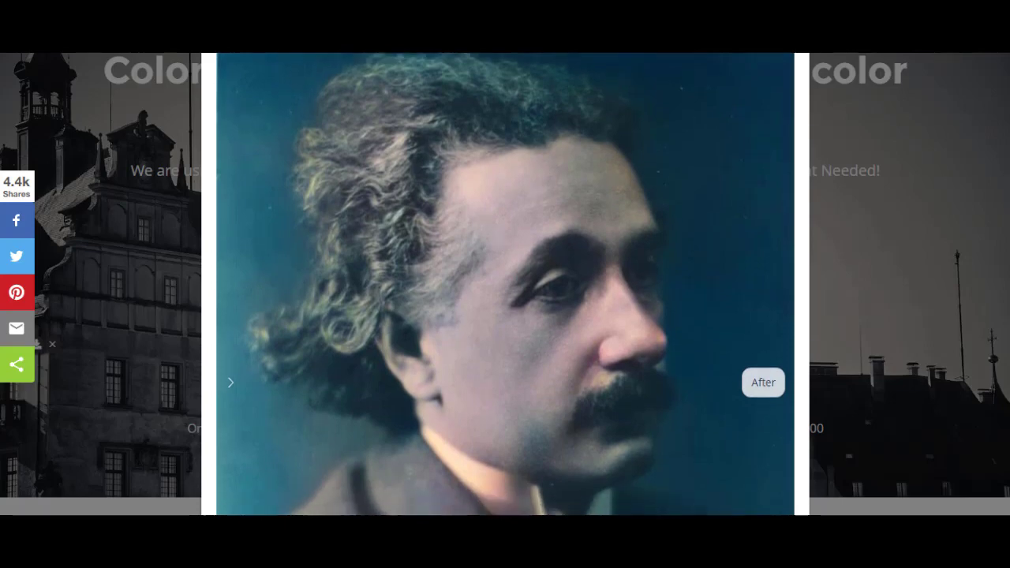
scroll(505, 284, down, 4)
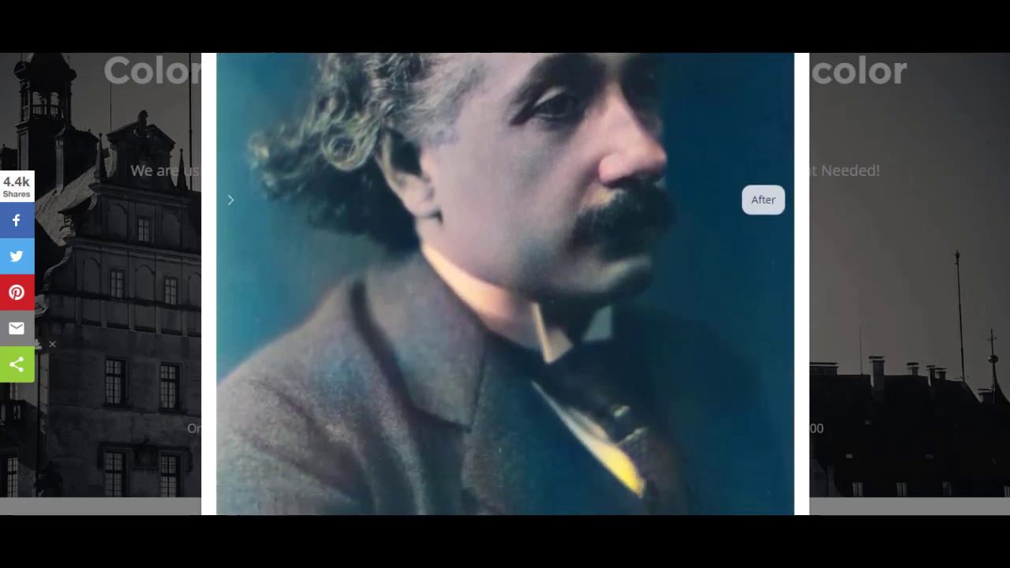
scroll(505, 284, up, 3)
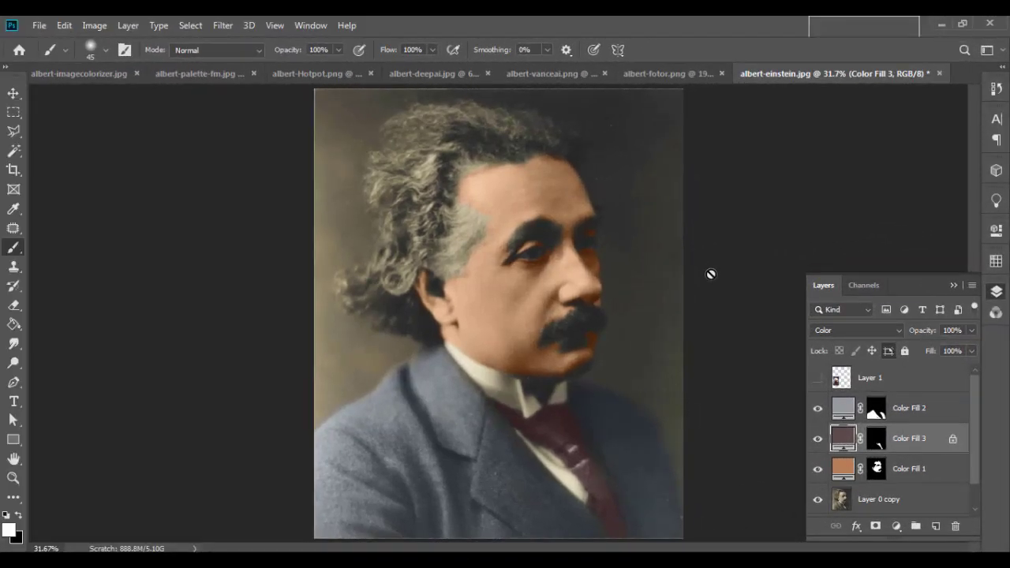
- Switch to Photoshop, hide the Layers panel and view the ImageColorizer, Palette.fm and Hotpot versions of the portrait one after another
click(997, 296)
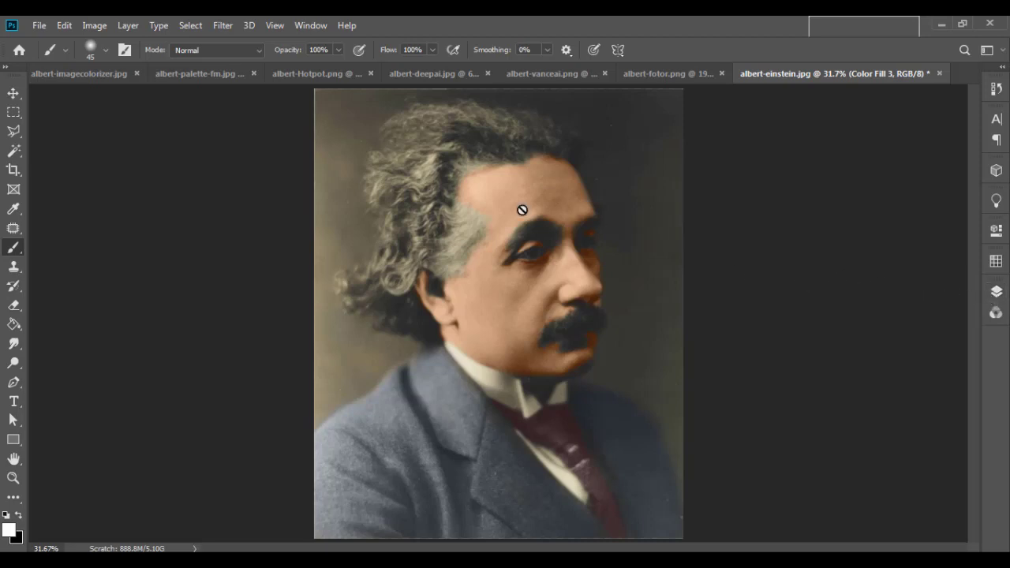
click(55, 71)
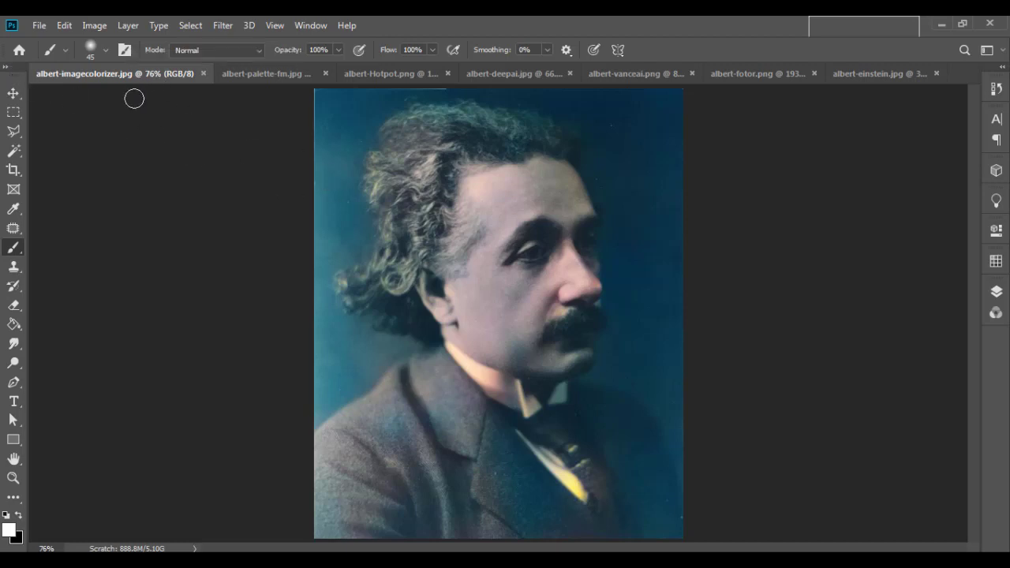
click(257, 75)
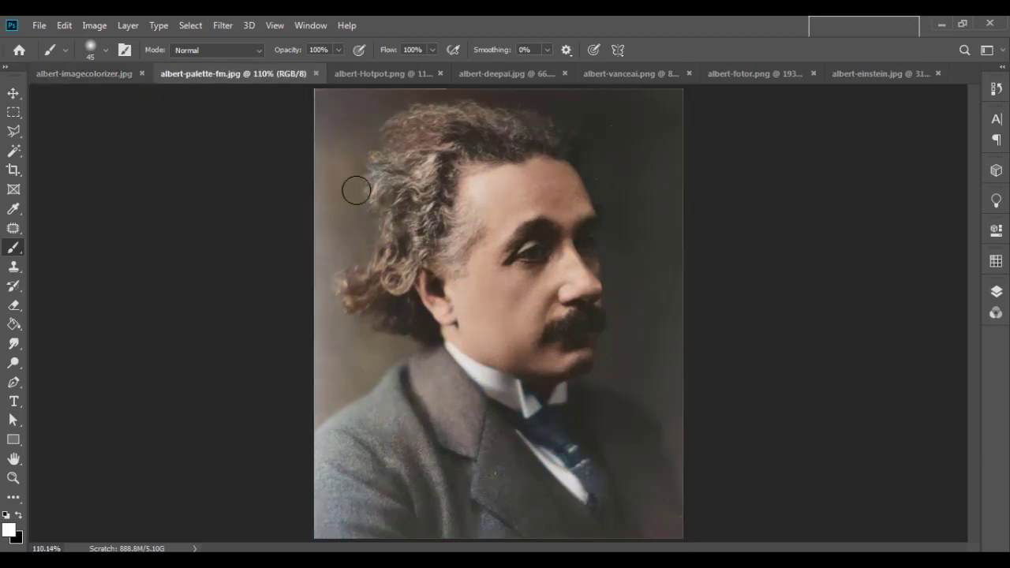
click(404, 75)
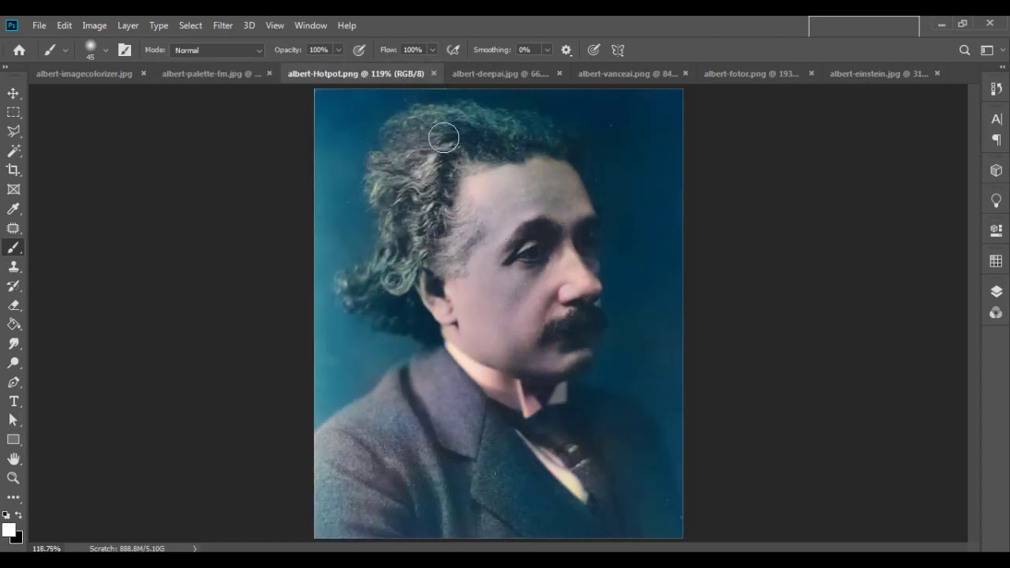
- View albert-deepai.jpg enlarged to 76% with the Move tool active, followed by the VanceAI, Fotor and hand-colored versions
click(532, 76)
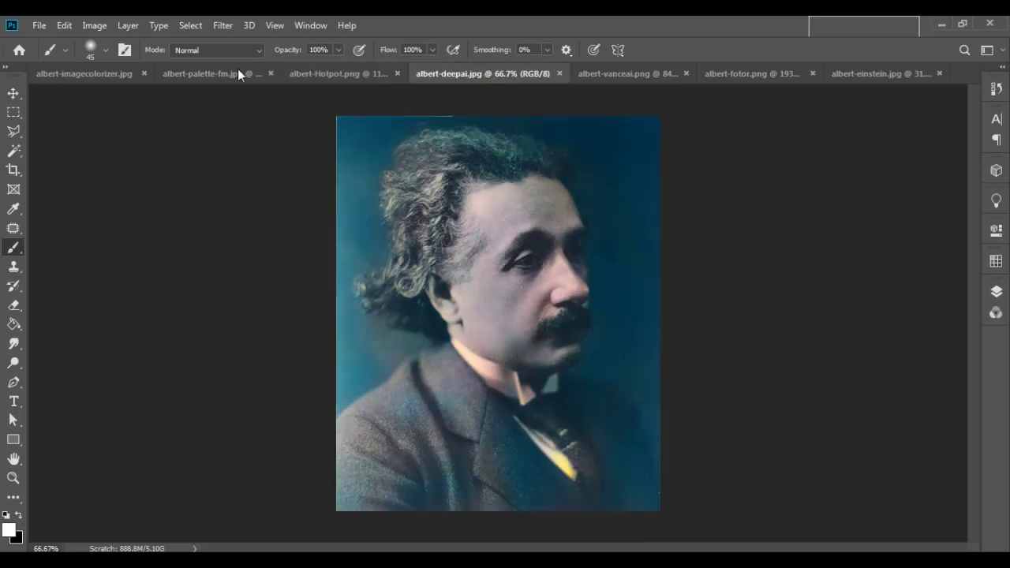
click(15, 93)
key(ctrl+plus)
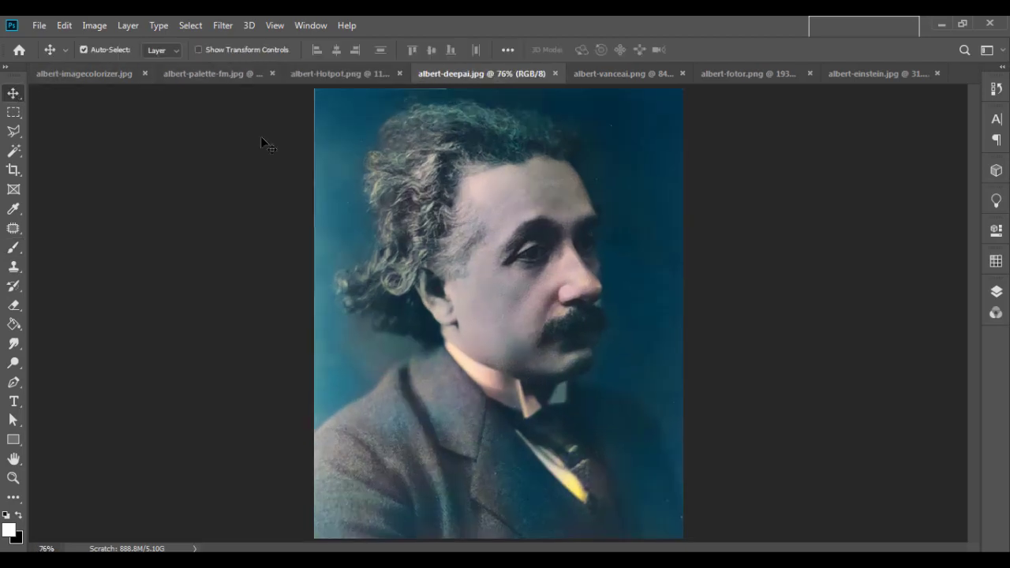
click(615, 79)
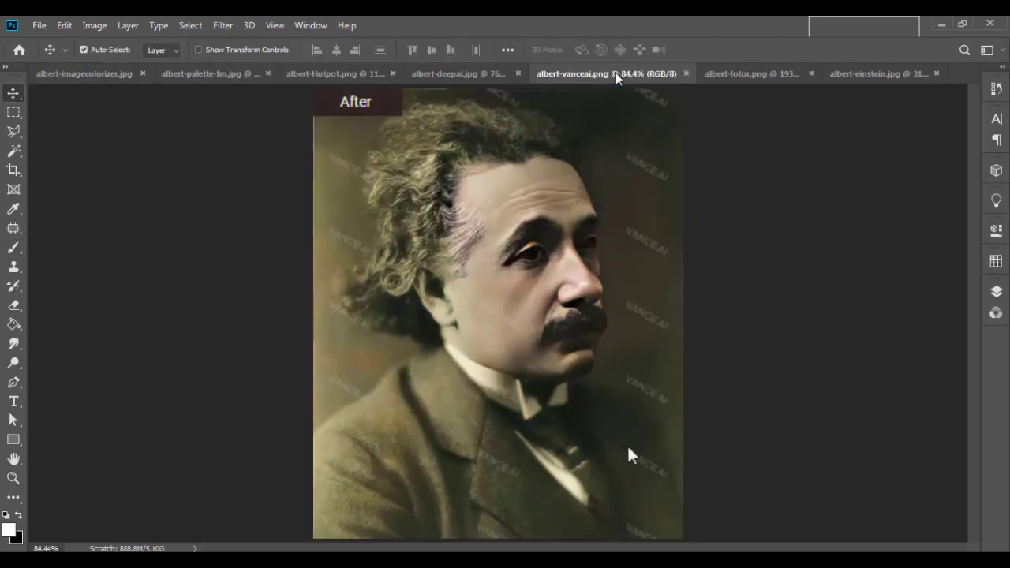
click(745, 78)
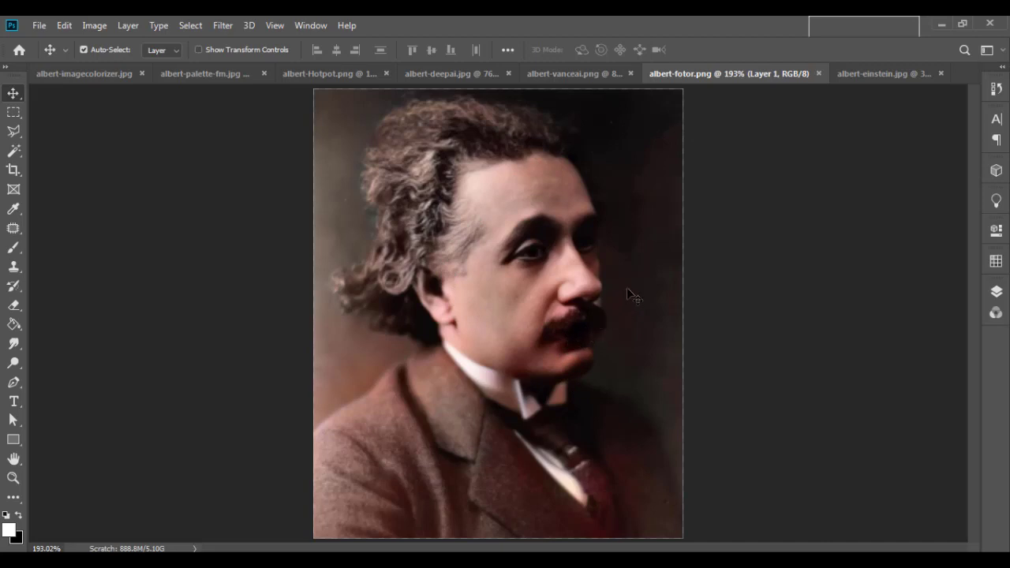
click(877, 72)
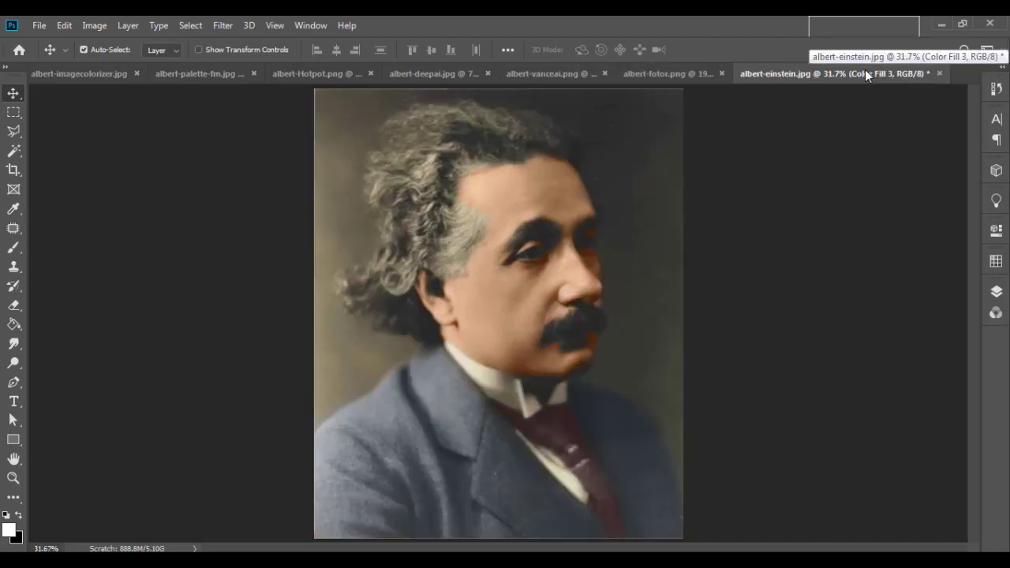
- Compare albert-palette-fm.jpg with the hand-colored albert-einstein.jpg by alternating between the two documents, finishing on the hand-colored one
click(229, 74)
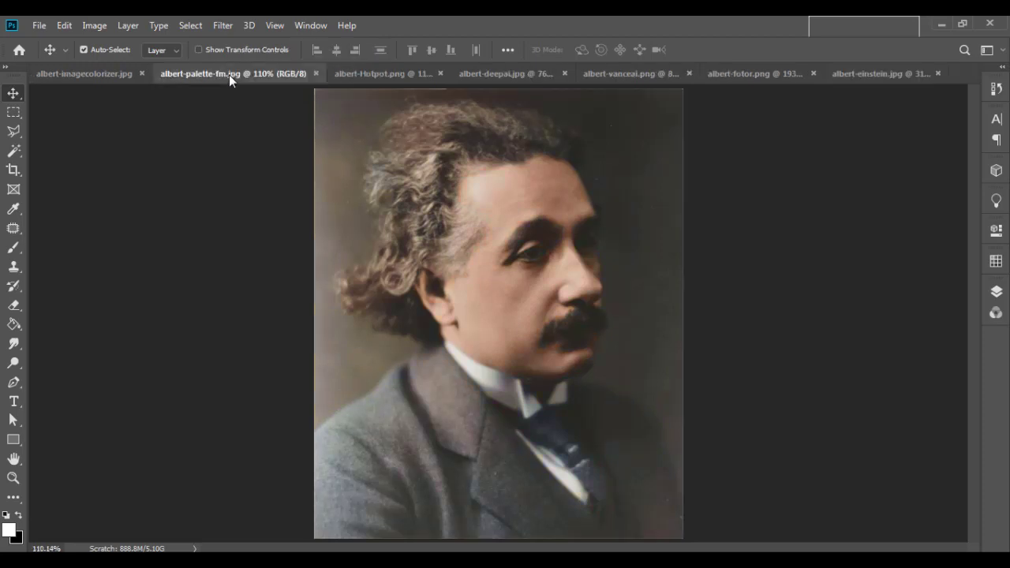
click(858, 71)
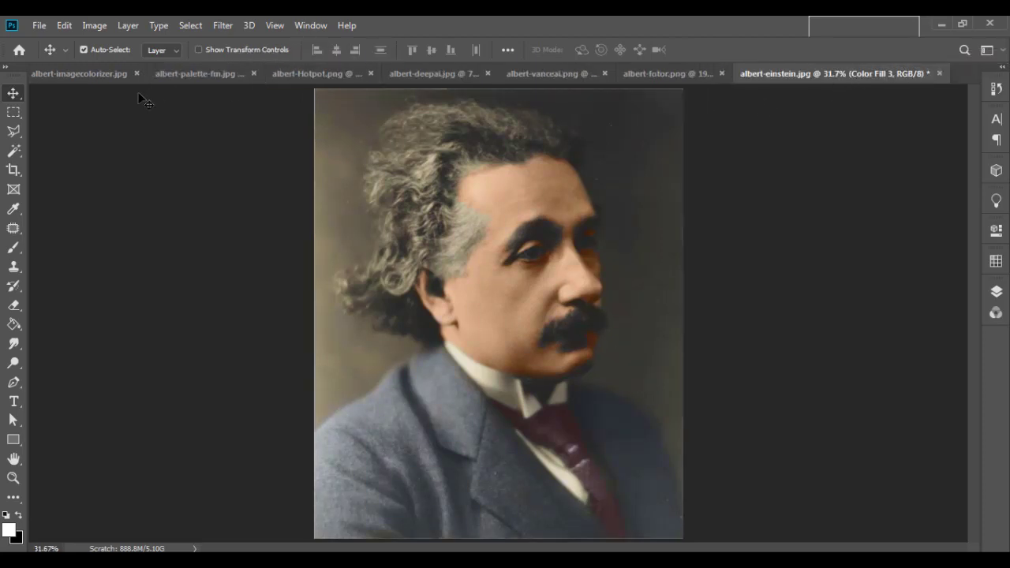
click(175, 72)
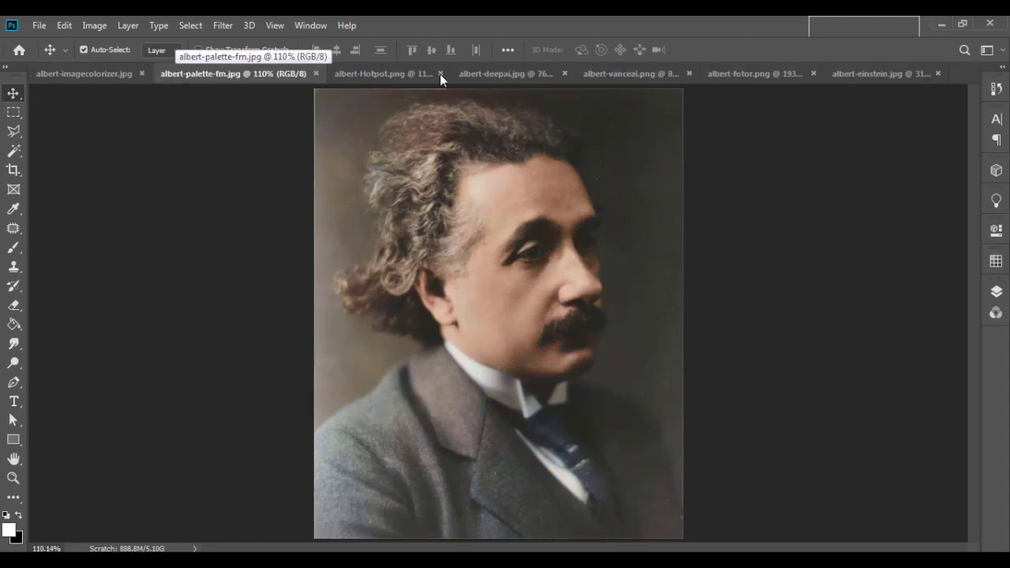
click(879, 73)
click(165, 72)
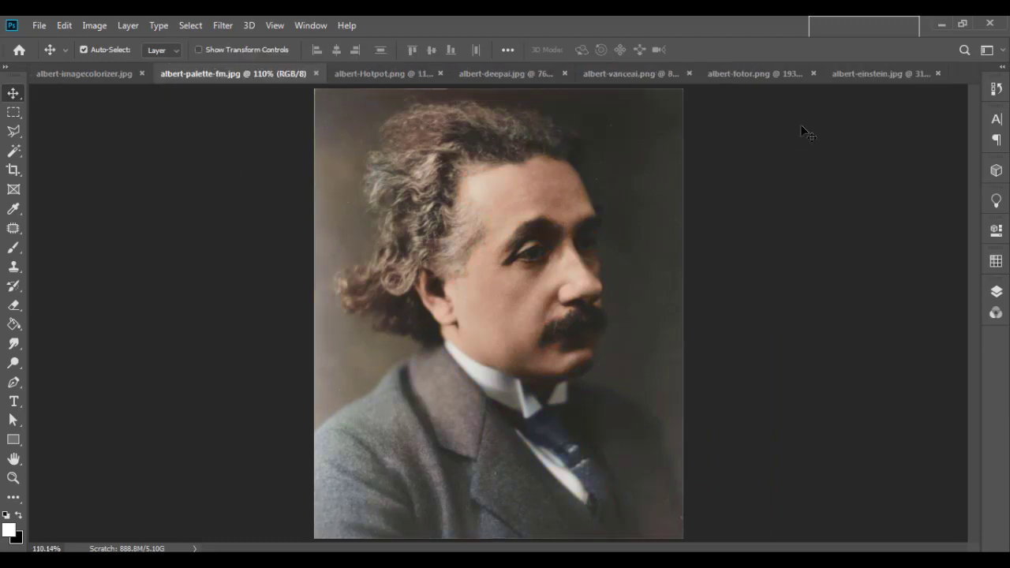
click(866, 75)
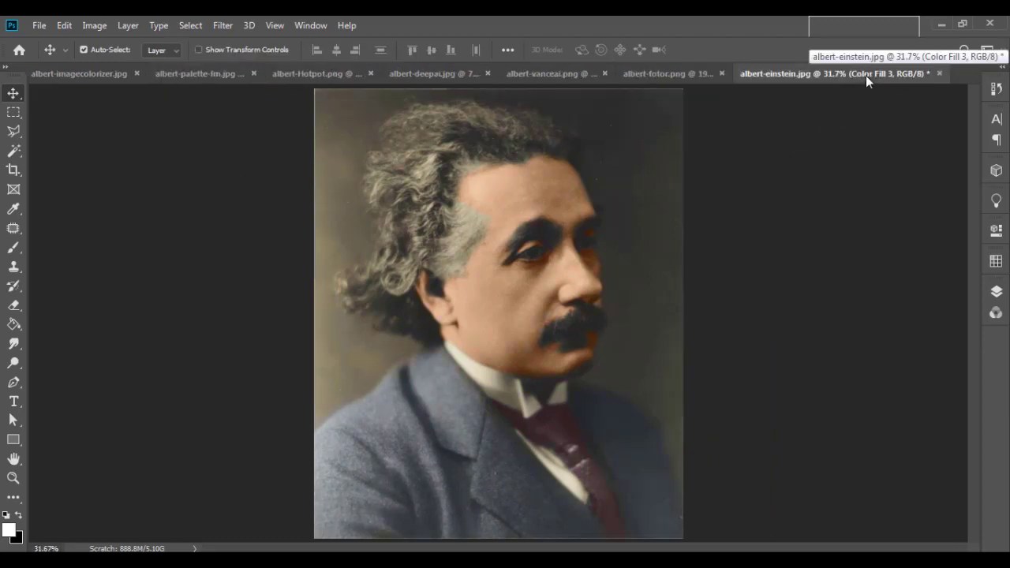